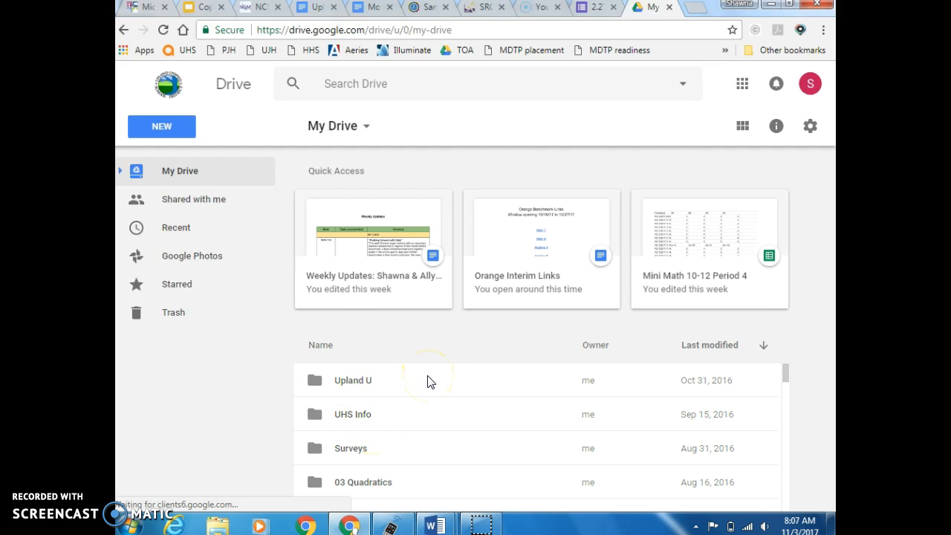
# - Create a new folder named "Google Form Assessments" in My Drive
pyautogui.click(162, 129)
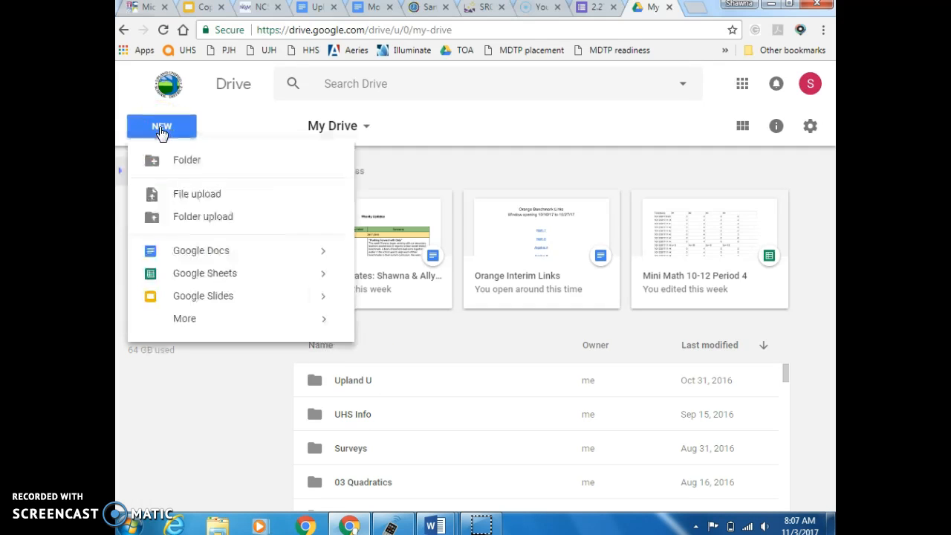
pyautogui.click(179, 159)
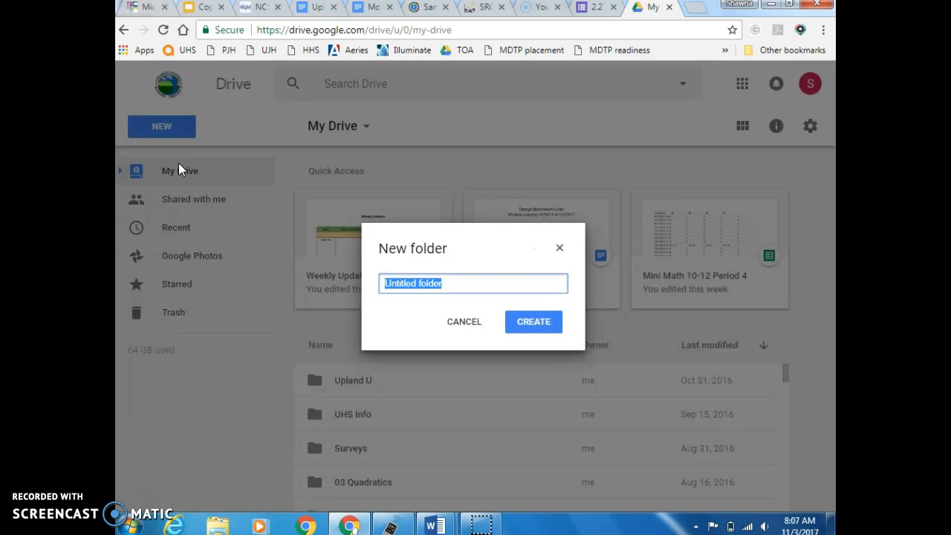
pyautogui.write('Google')
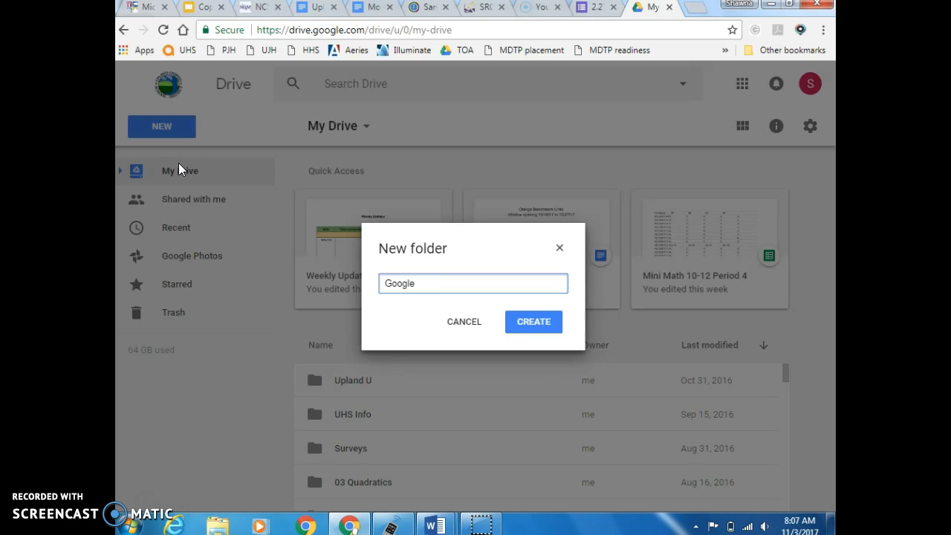
pyautogui.write(' Form Assessments')
pyautogui.click(524, 321)
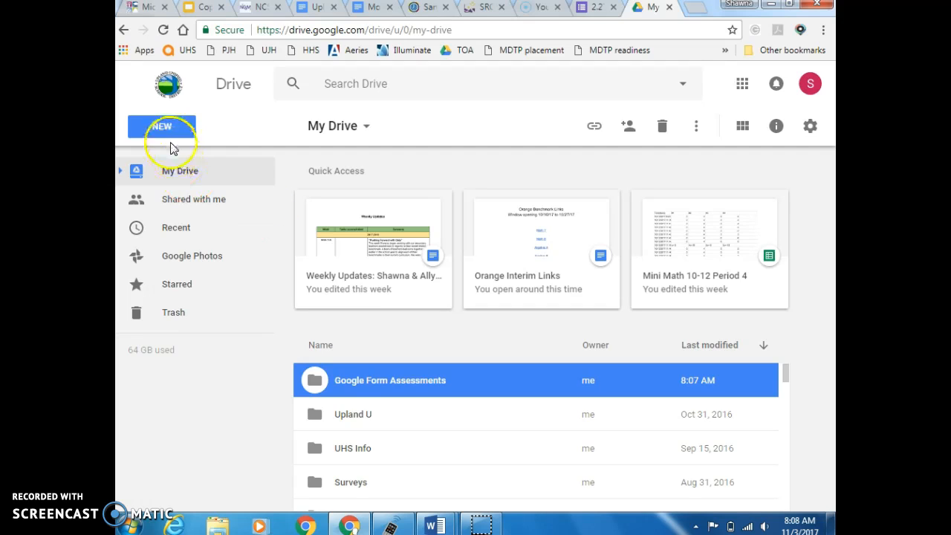
# - Open the Google Form Assessments folder and create a blank Google Form inside it
pyautogui.doubleClick(355, 382)
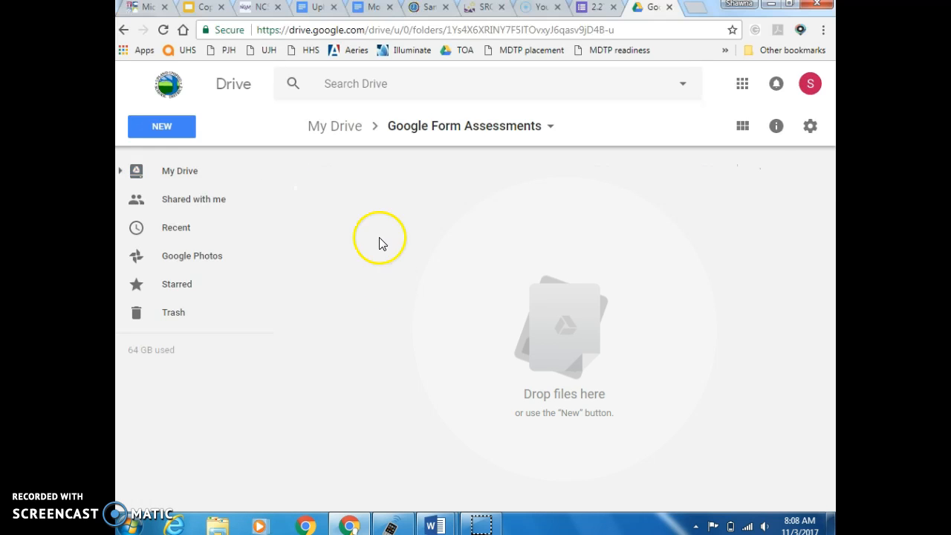
pyautogui.click(166, 128)
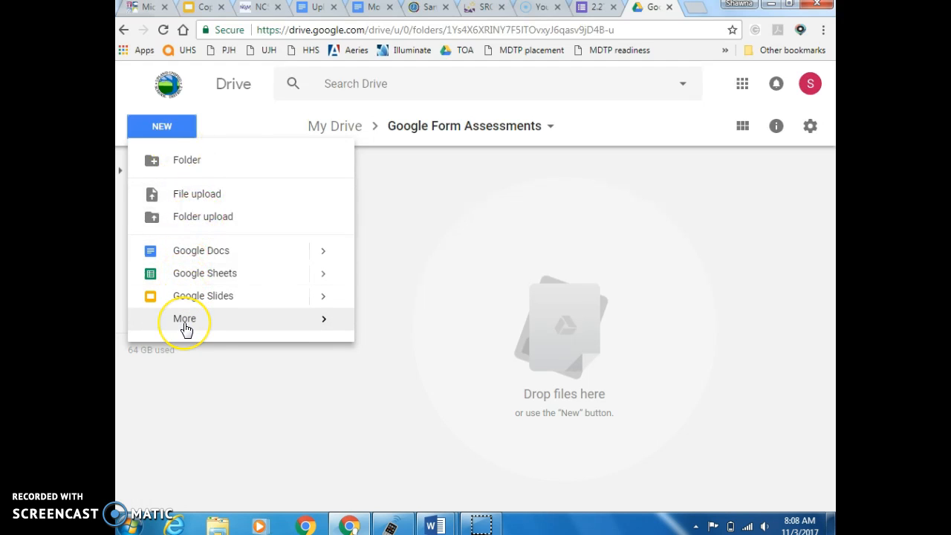
pyautogui.moveTo(186, 327)
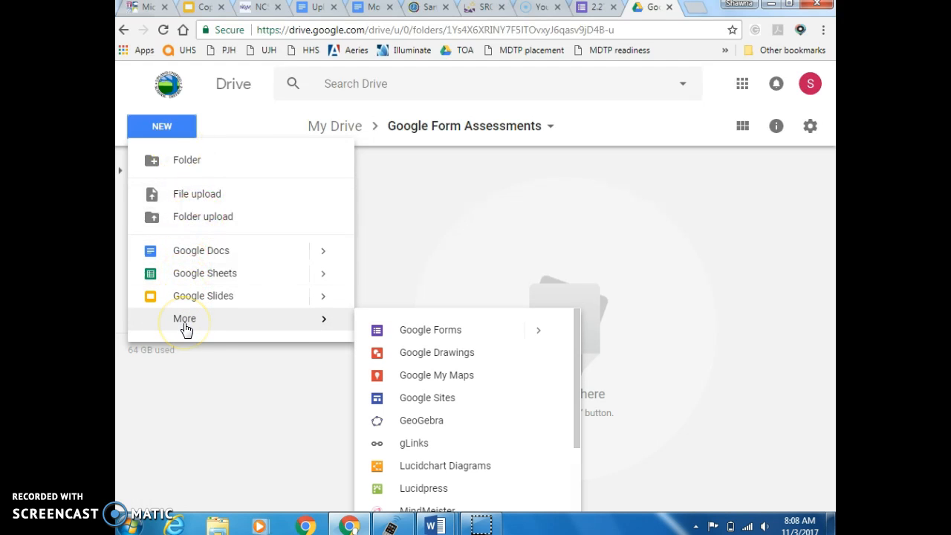
pyautogui.click(440, 337)
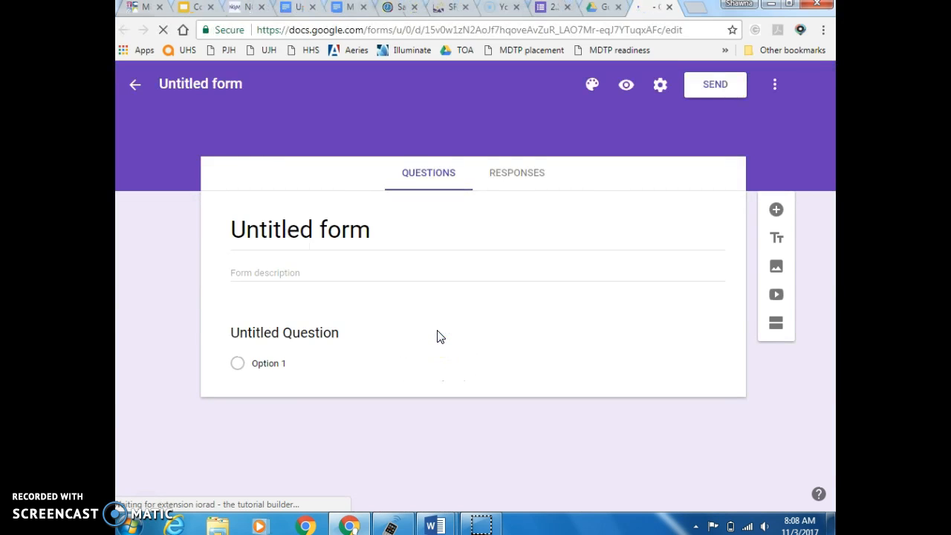
# - Switch to Word and examine the equation problems in the Day 04 Algebra A Quiz 8A document
pyautogui.click(439, 525)
pyautogui.click(365, 441)
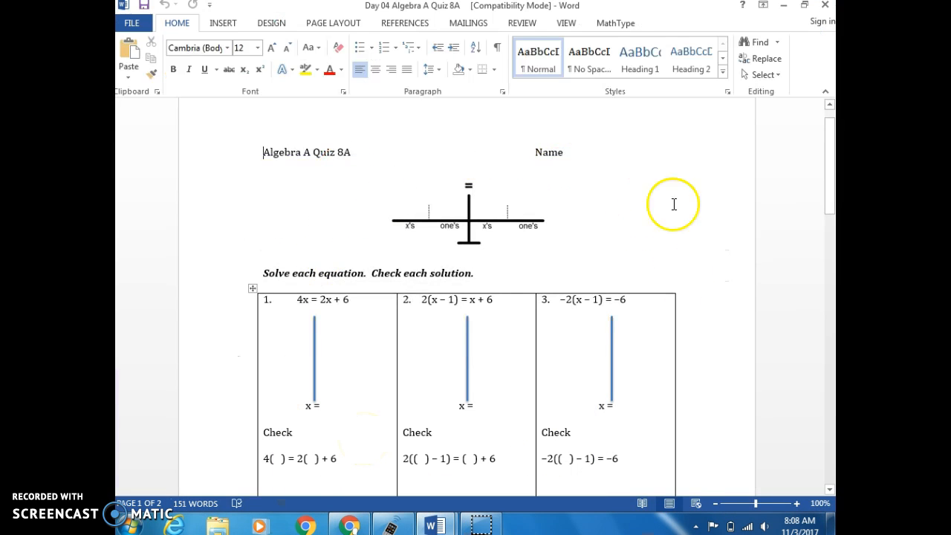
pyautogui.moveTo(828, 181); pyautogui.dragTo(829, 221)
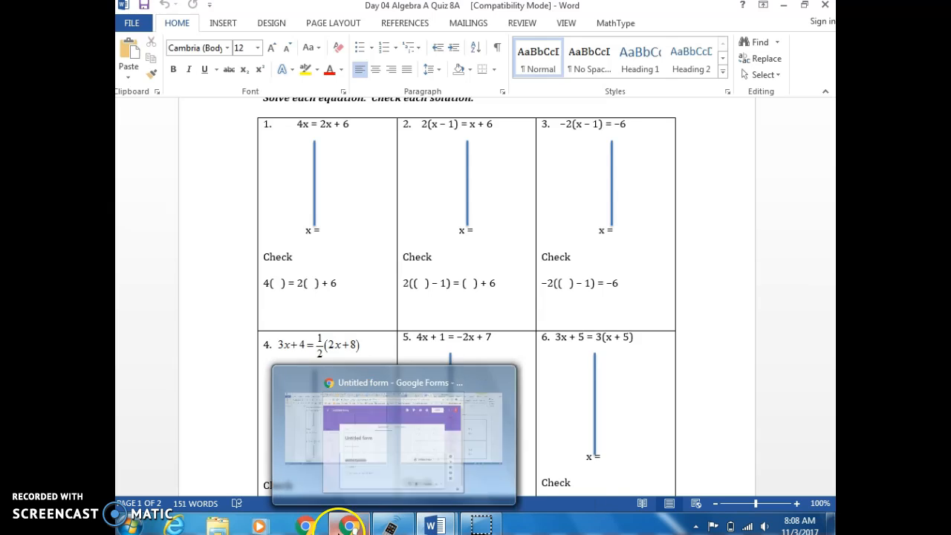
# - Switch back to the untitled form in Chrome and title its first question "Question #1"
pyautogui.click(351, 528)
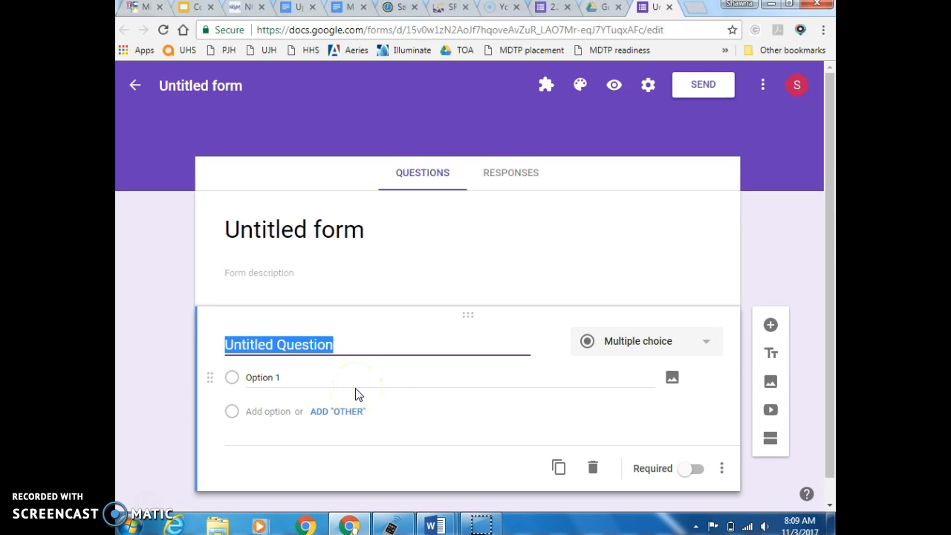
pyautogui.write('Que')
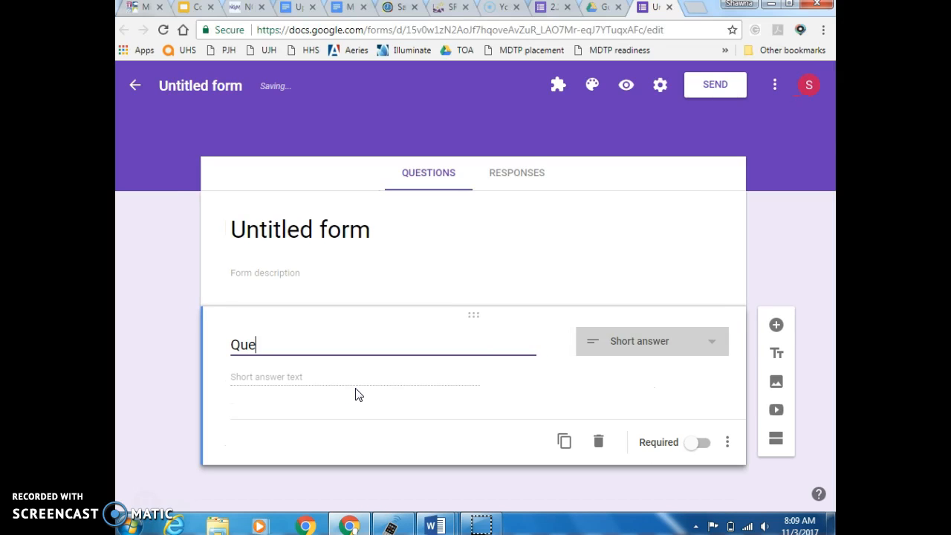
pyautogui.write('stion #1')
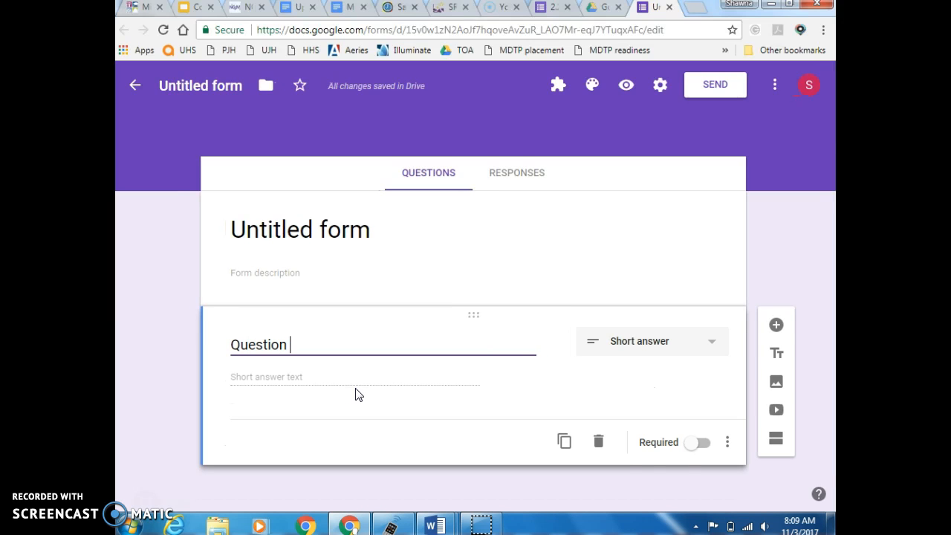
# - Title the form "Algebra A Quiz 8 WHITE" and apply the same title as the form's file name
pyautogui.click(313, 227)
pyautogui.write('Algebra')
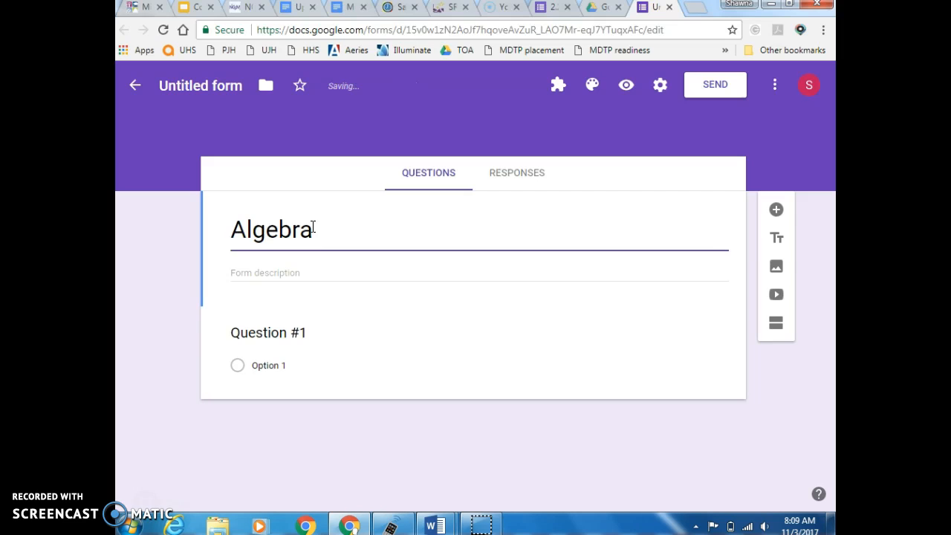
pyautogui.write(' A Quiz ')
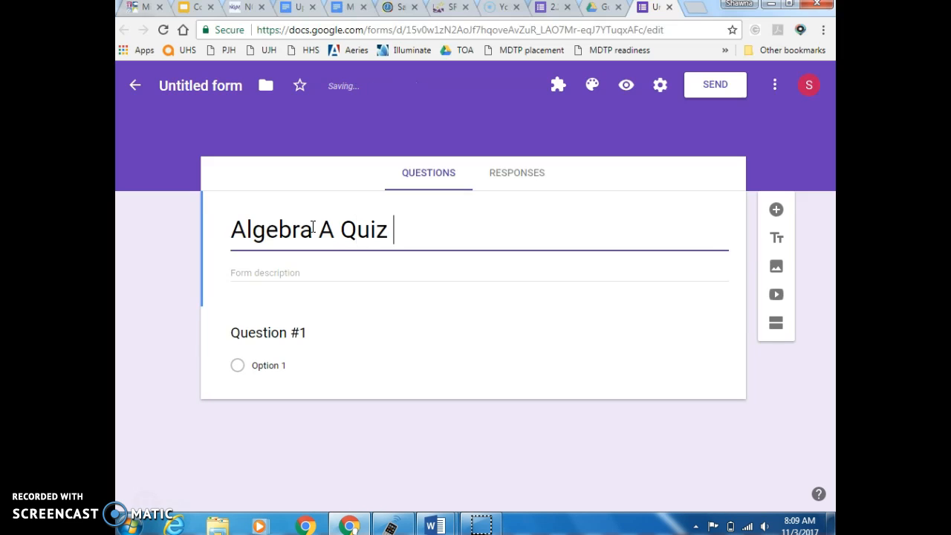
pyautogui.write('8 WHITE')
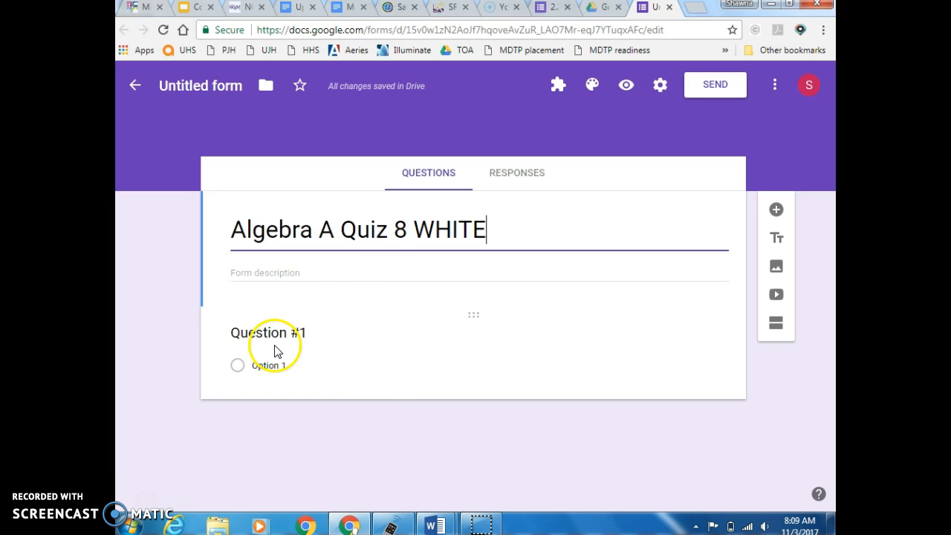
pyautogui.click(332, 332)
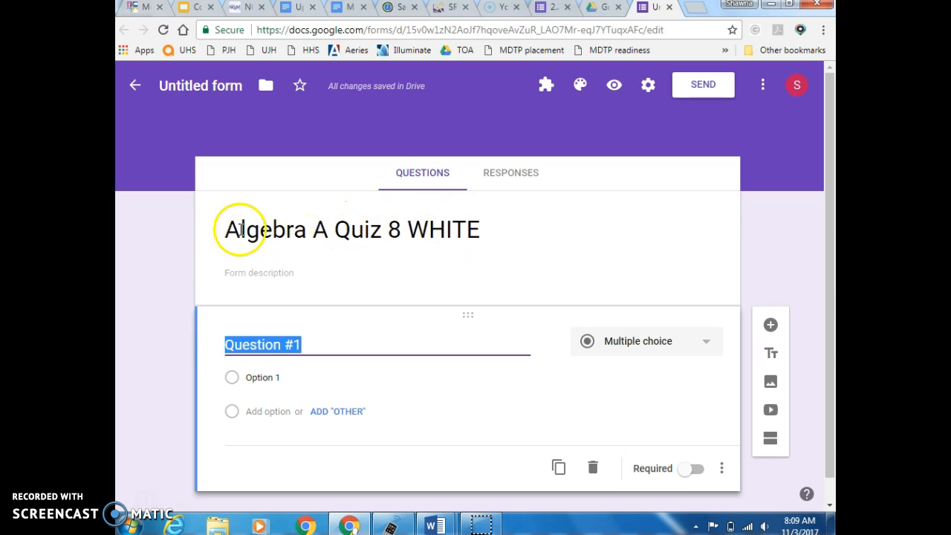
pyautogui.click(179, 86)
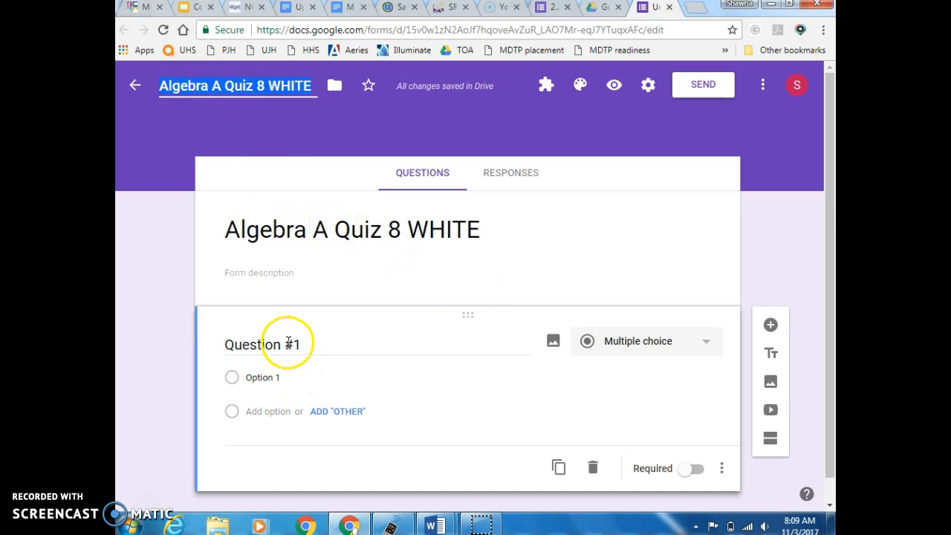
# - Change the answer type of Question #1 to Short answer
pyautogui.click(318, 348)
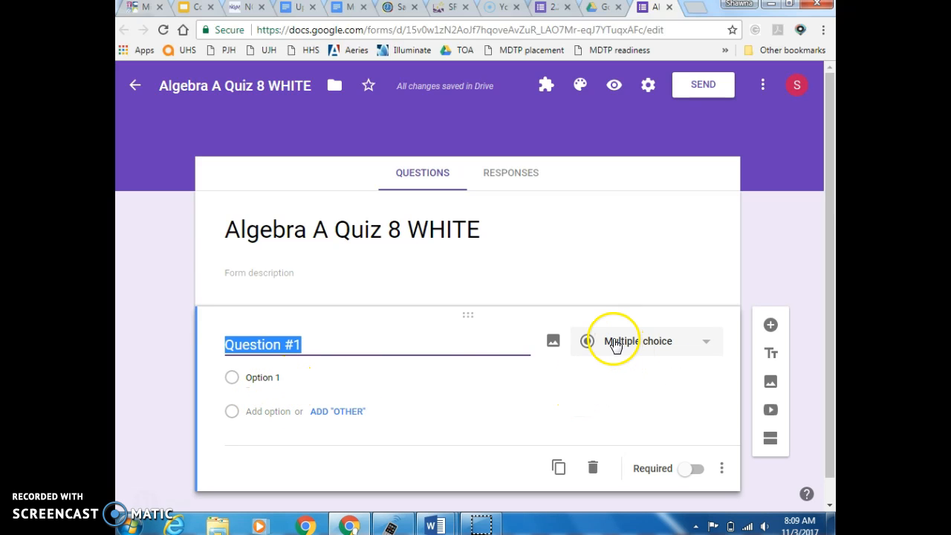
pyautogui.click(708, 346)
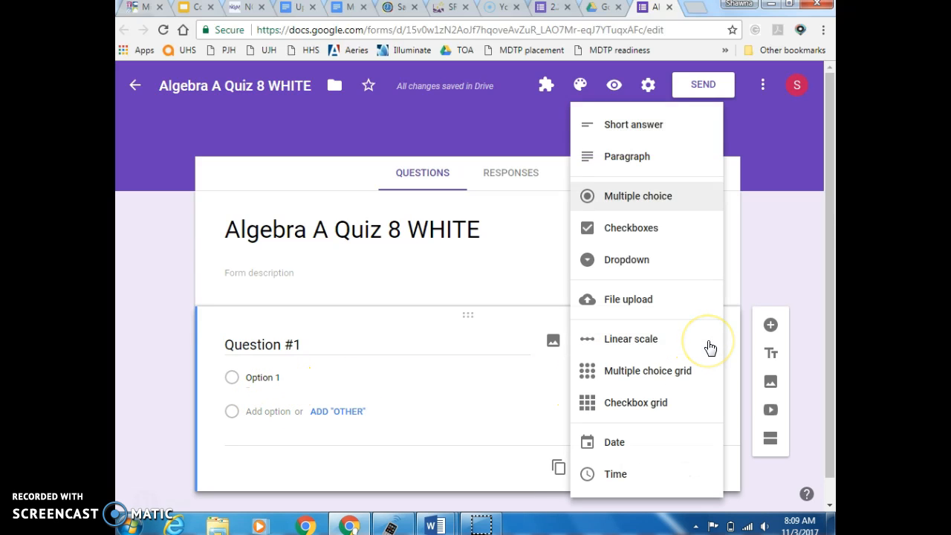
pyautogui.click(628, 128)
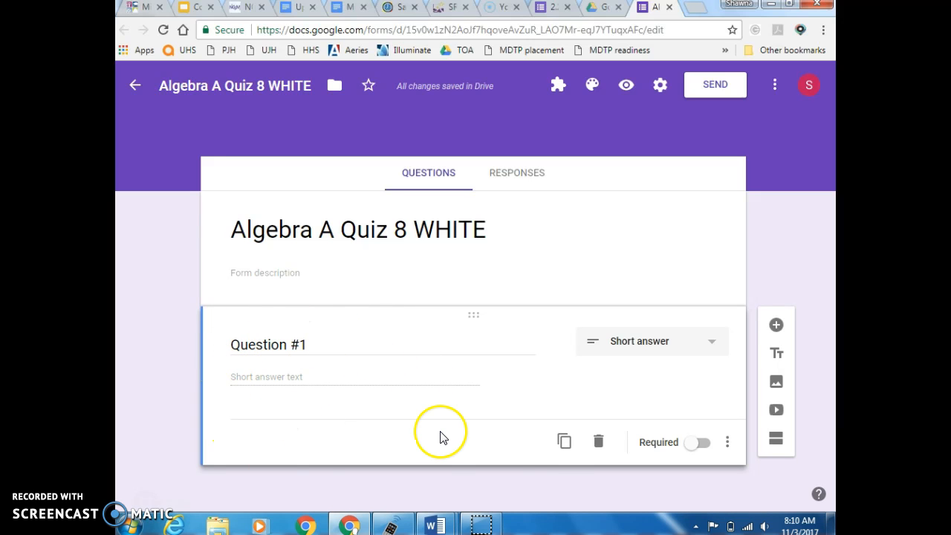
# - Duplicate Question #1 and retitle the copy "Question #2"
pyautogui.click(564, 443)
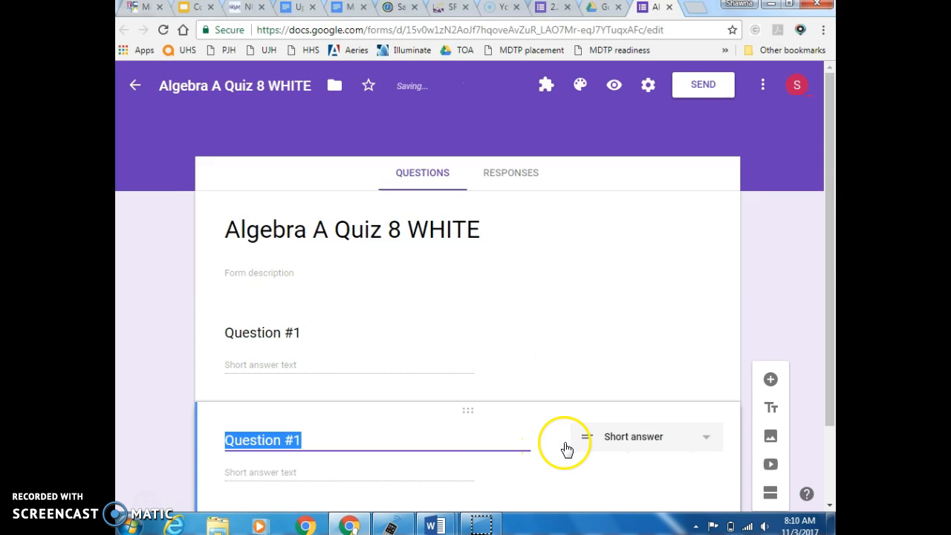
pyautogui.click(323, 439)
pyautogui.press('BackSpace')
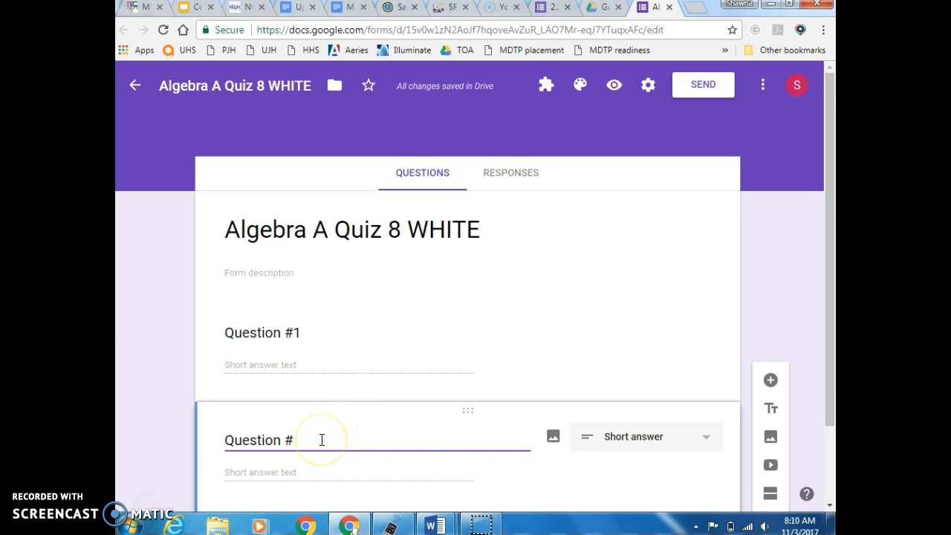
pyautogui.write('2')
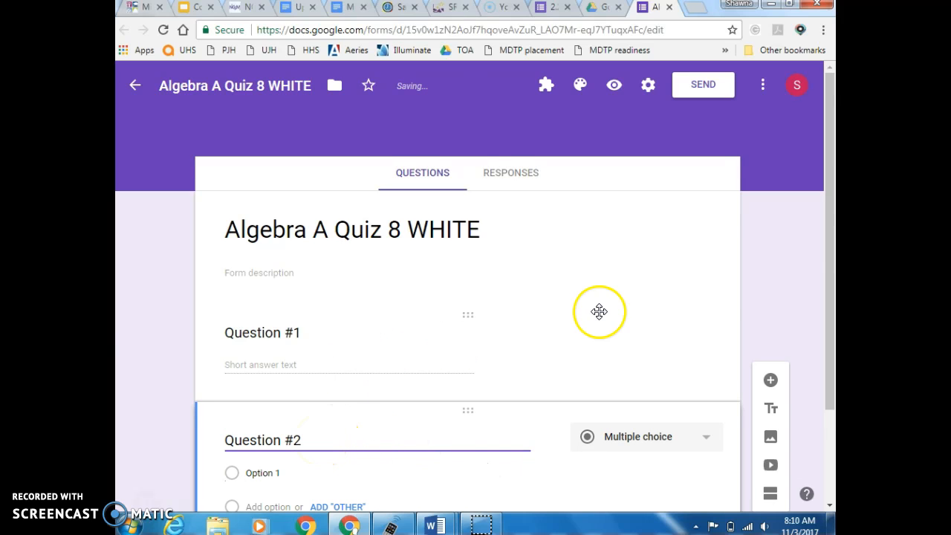
# - Duplicate Question #2 and retitle the copy "Question #3"
pyautogui.moveTo(832, 285); pyautogui.dragTo(833, 382)
pyautogui.click(558, 447)
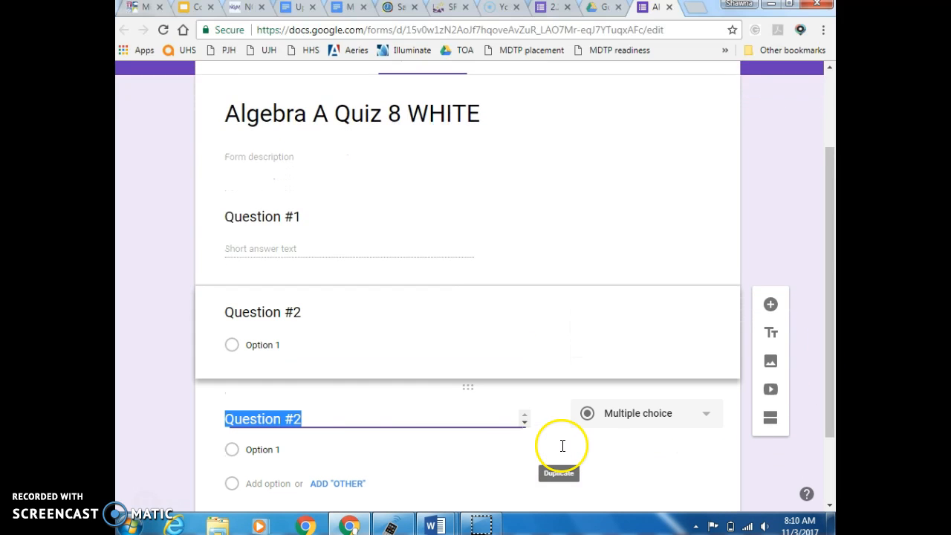
pyautogui.click(324, 410)
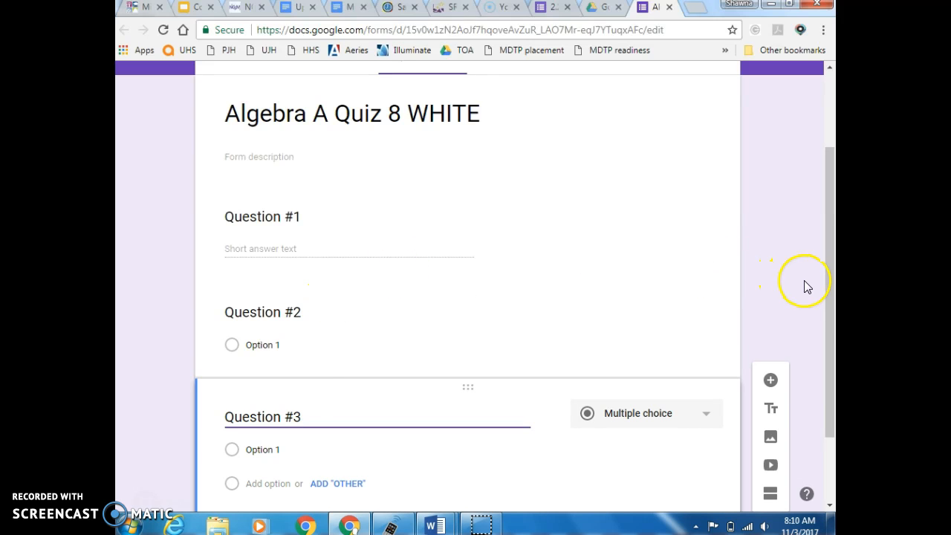
# - Duplicate Question #3 and retitle the copy "Question #4"
pyautogui.moveTo(830, 312); pyautogui.dragTo(823, 404)
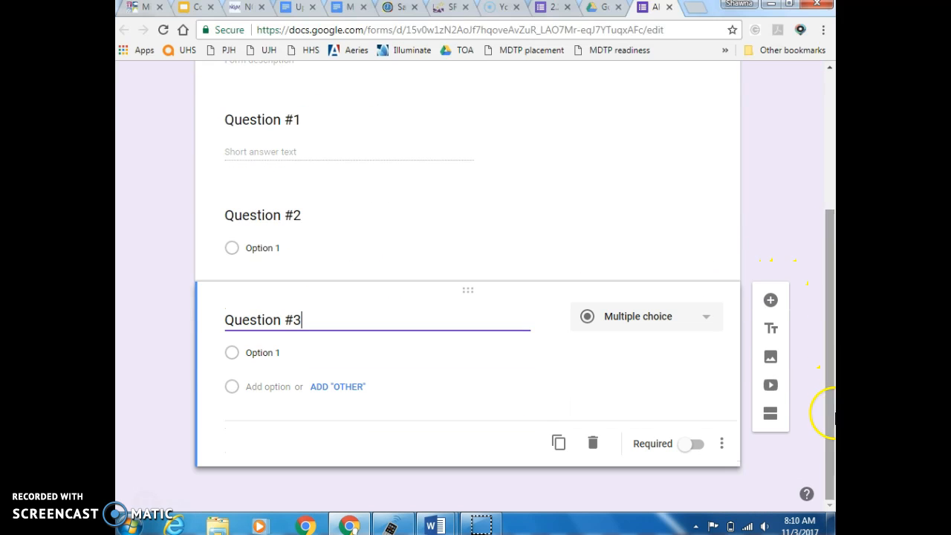
pyautogui.click(559, 441)
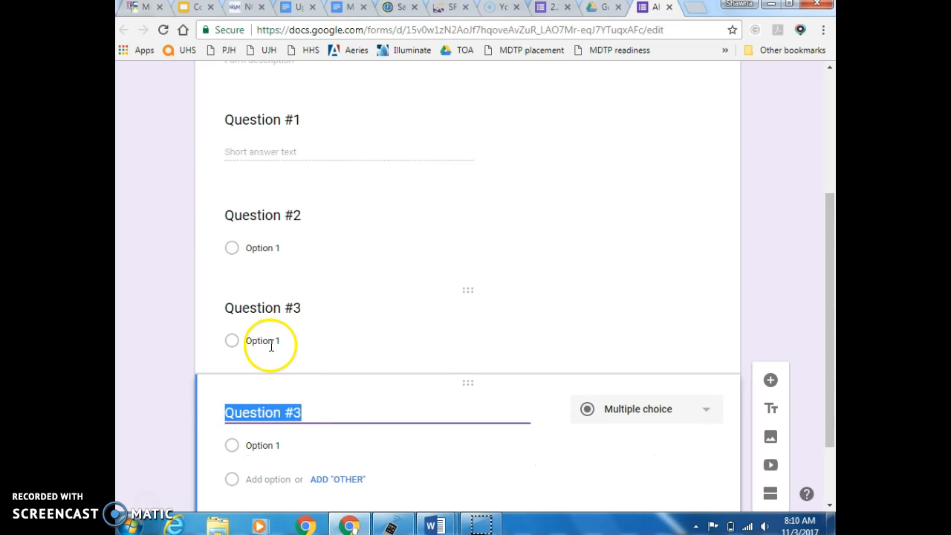
pyautogui.click(310, 413)
pyautogui.press('BackSpace')
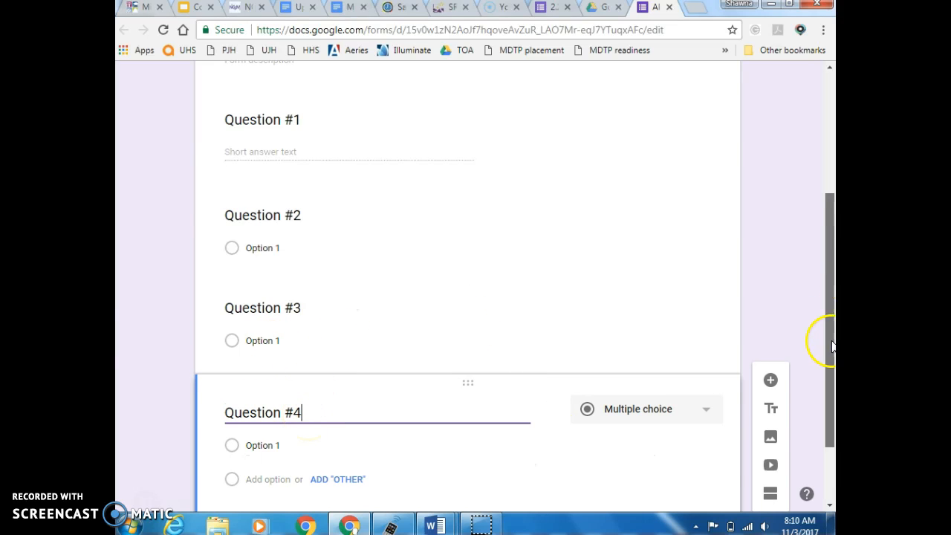
# - Duplicate Question #4 and retitle the copy "Question #5"
pyautogui.moveTo(833, 339); pyautogui.dragTo(832, 392)
pyautogui.click(559, 443)
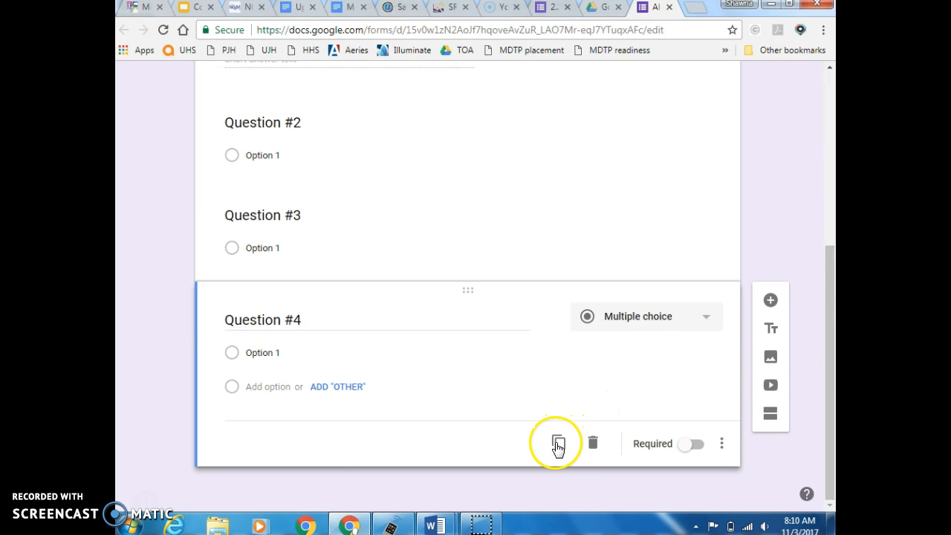
pyautogui.click(306, 413)
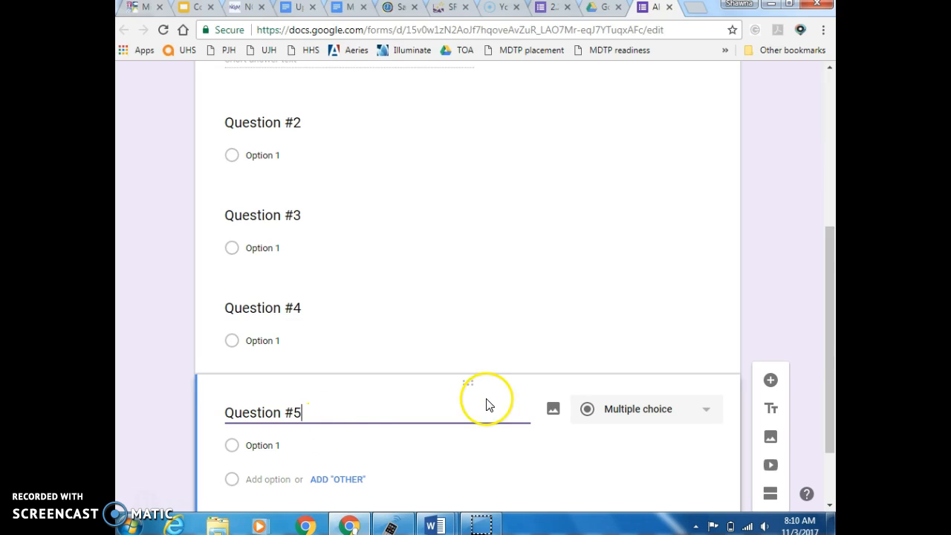
# - Duplicate Question #5 and retitle the copy "Question #6"
pyautogui.moveTo(832, 334); pyautogui.dragTo(833, 384)
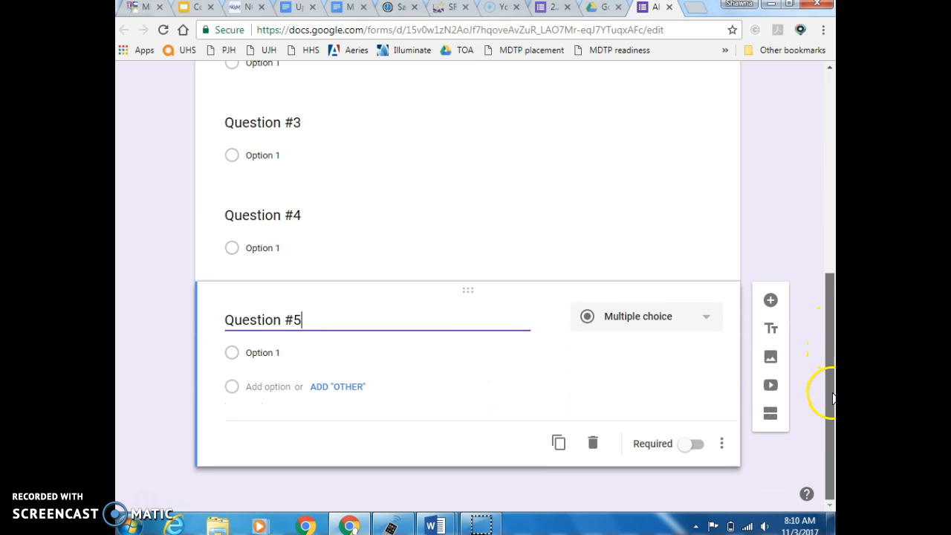
pyautogui.click(559, 444)
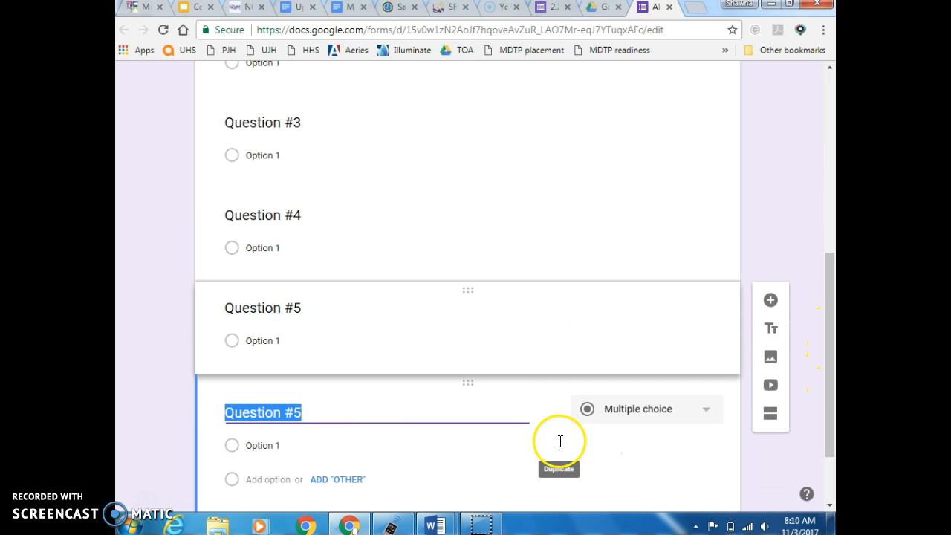
pyautogui.click(314, 413)
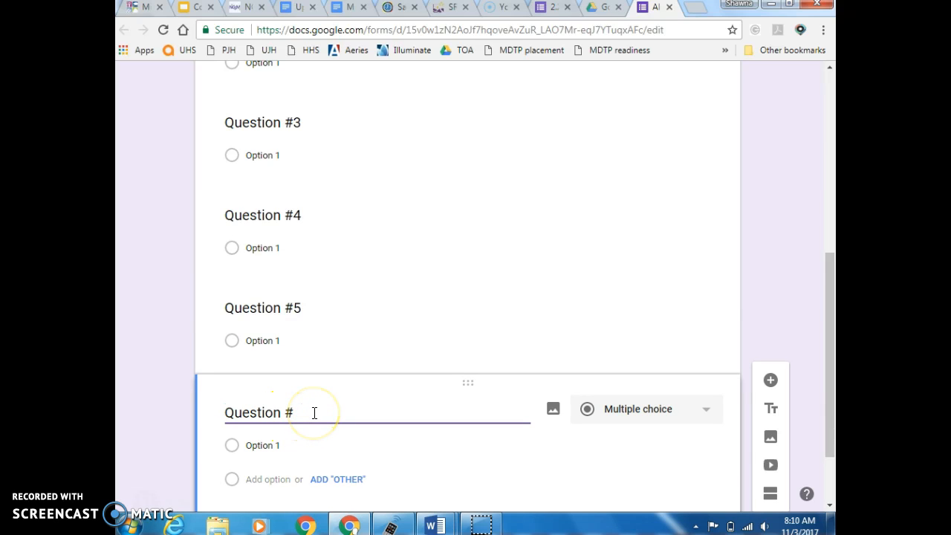
pyautogui.write('6')
pyautogui.moveTo(827, 417); pyautogui.dragTo(830, 468)
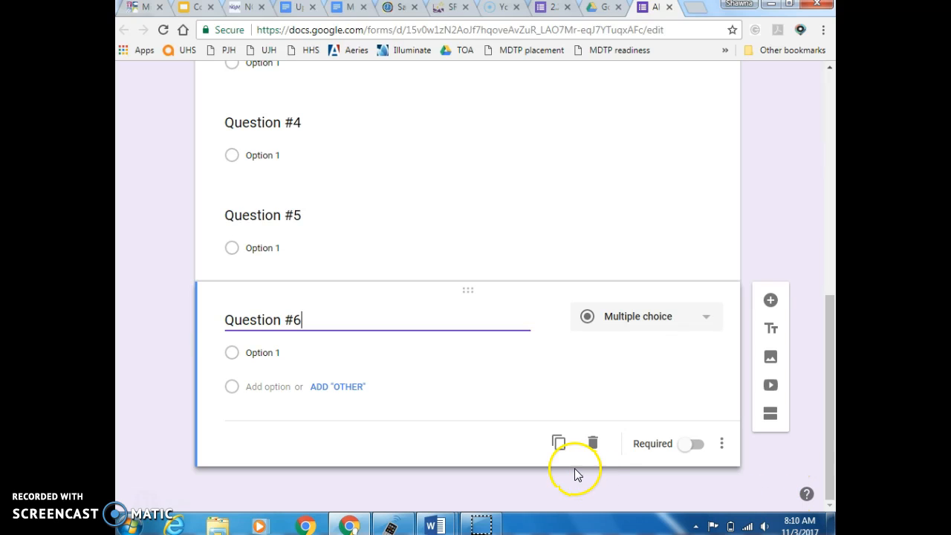
# - Duplicate Question #6 and retitle the copy "Question #7"
pyautogui.click(559, 444)
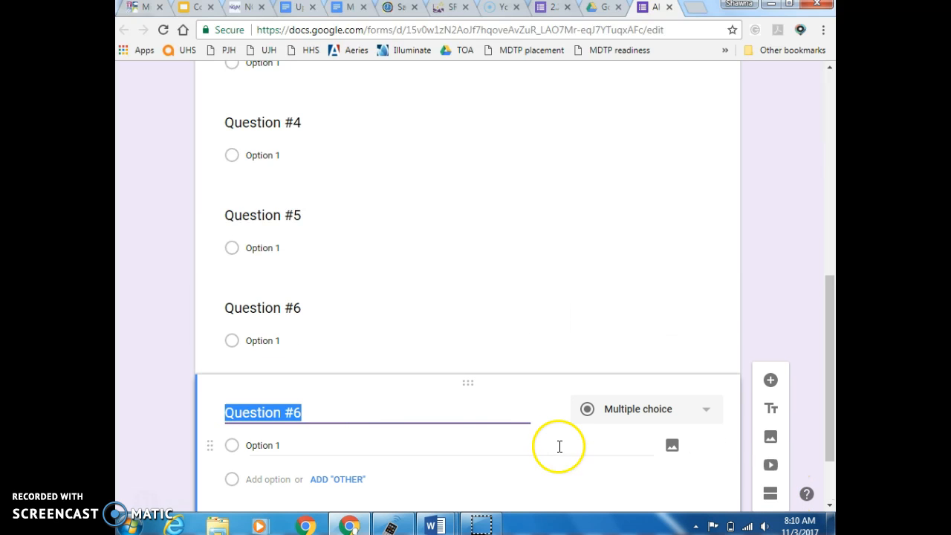
pyautogui.click(342, 416)
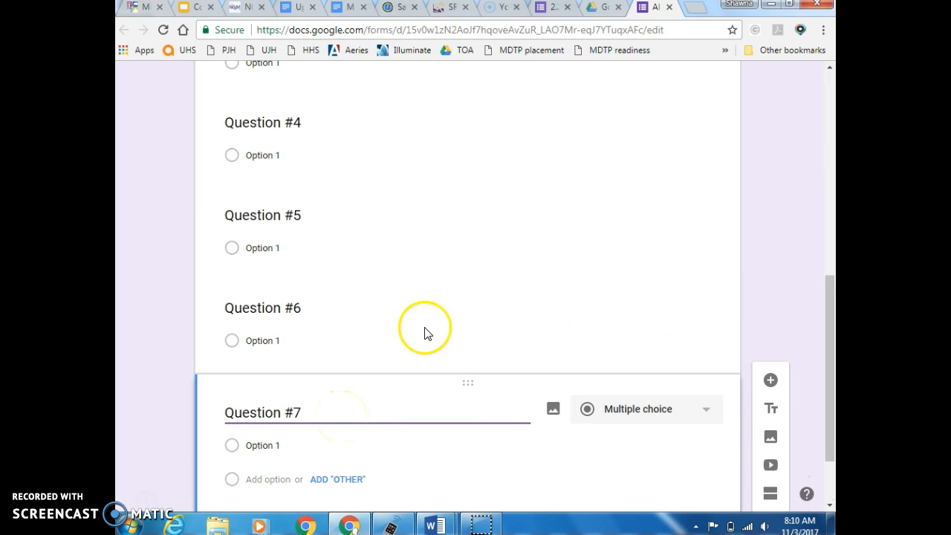
# - Preview the form to check how its questions and answer fields look to students, and close the preview
pyautogui.moveTo(829, 325); pyautogui.dragTo(832, 117)
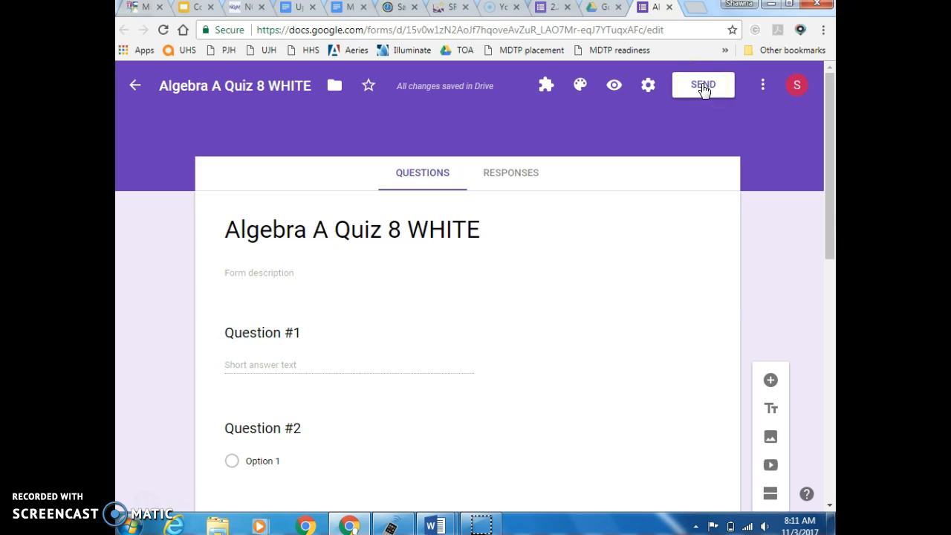
pyautogui.click(614, 85)
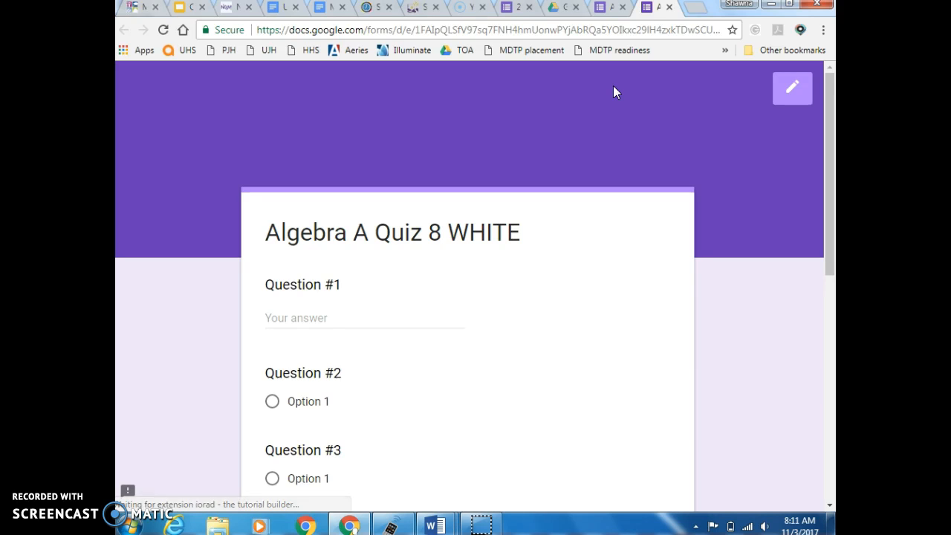
pyautogui.moveTo(830, 111); pyautogui.dragTo(830, 137)
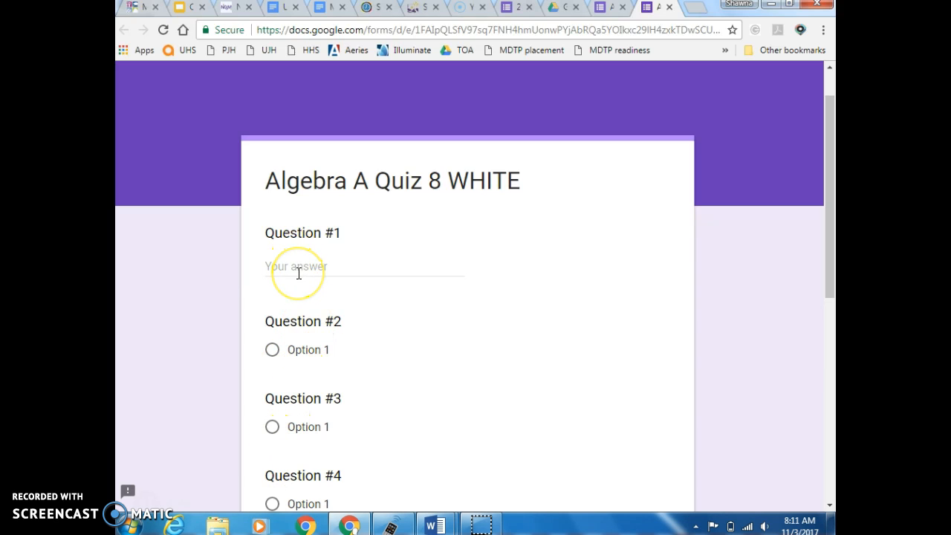
pyautogui.click(669, 7)
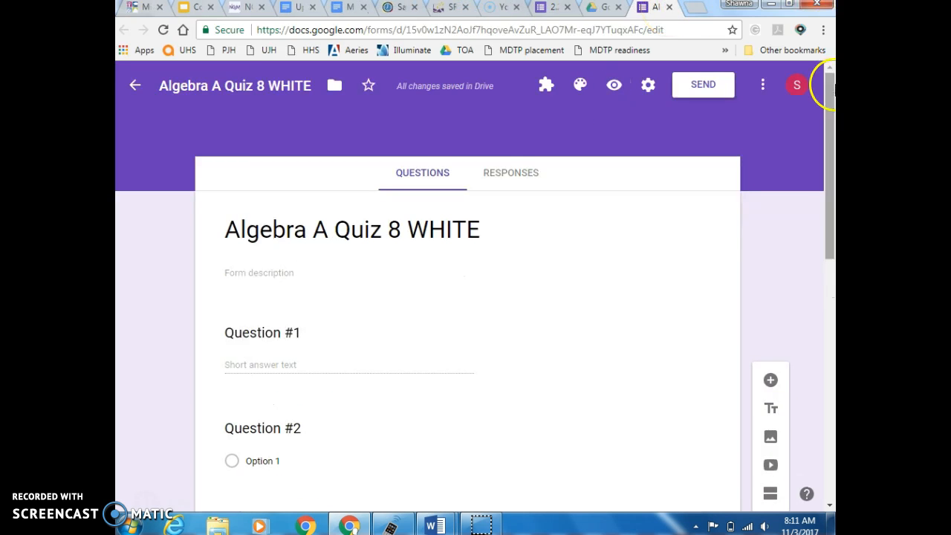
# - Change Question #2 from multiple choice to the Short answer type
pyautogui.moveTo(831, 68); pyautogui.dragTo(833, 141)
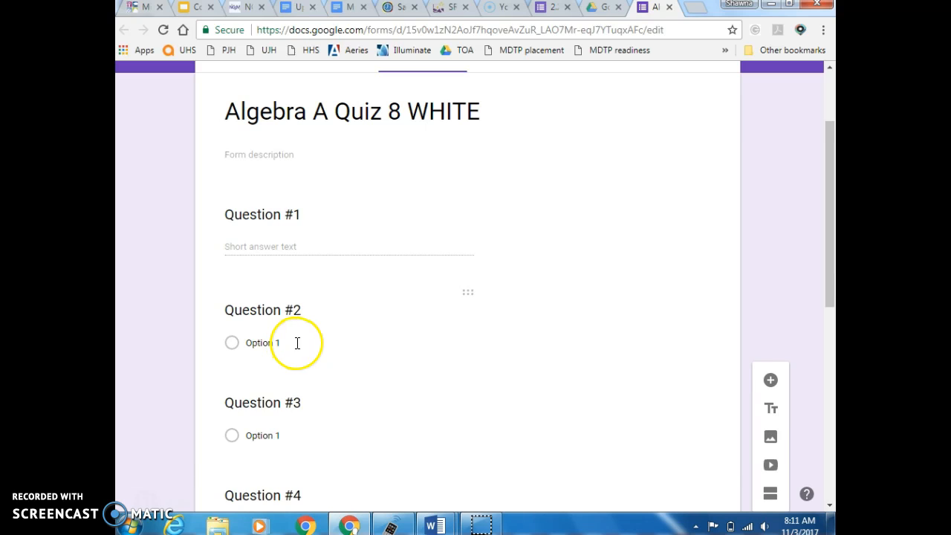
pyautogui.click(296, 342)
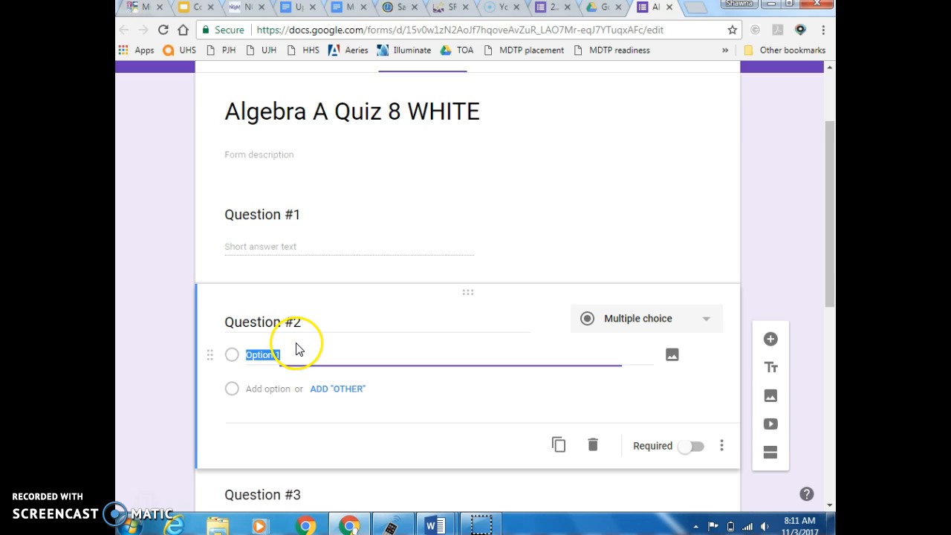
pyautogui.click(706, 324)
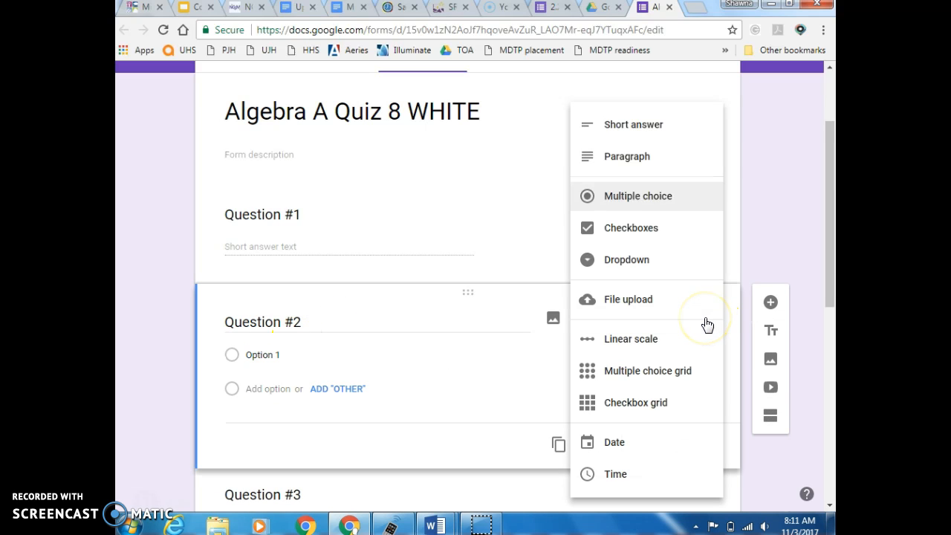
pyautogui.click(637, 131)
# - Change the question type of Question #3 to Short answer
pyautogui.moveTo(829, 211); pyautogui.dragTo(830, 276)
pyautogui.click(343, 344)
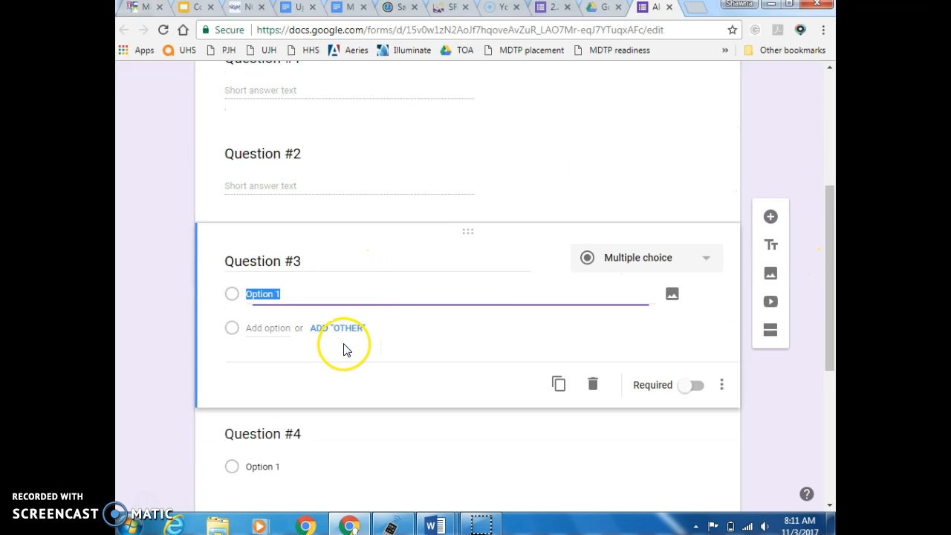
pyautogui.click(700, 268)
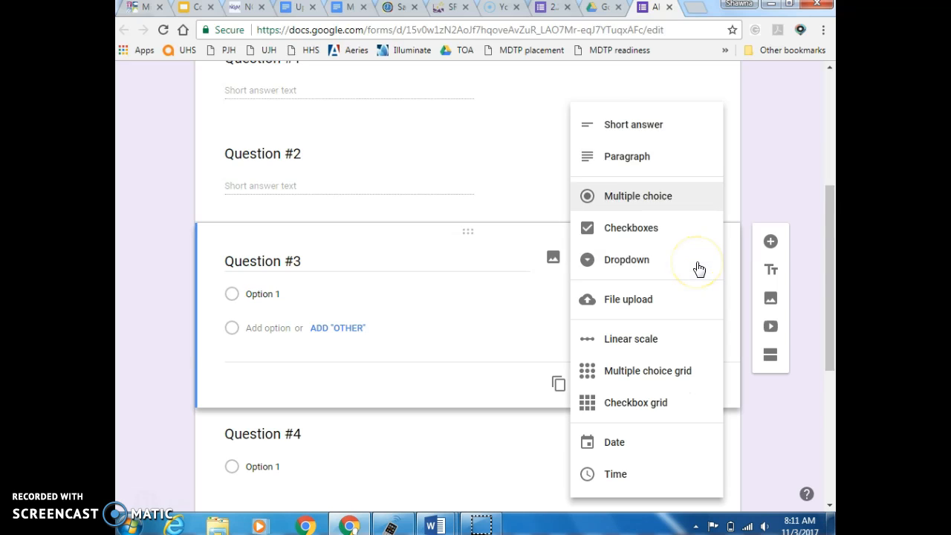
pyautogui.click(646, 129)
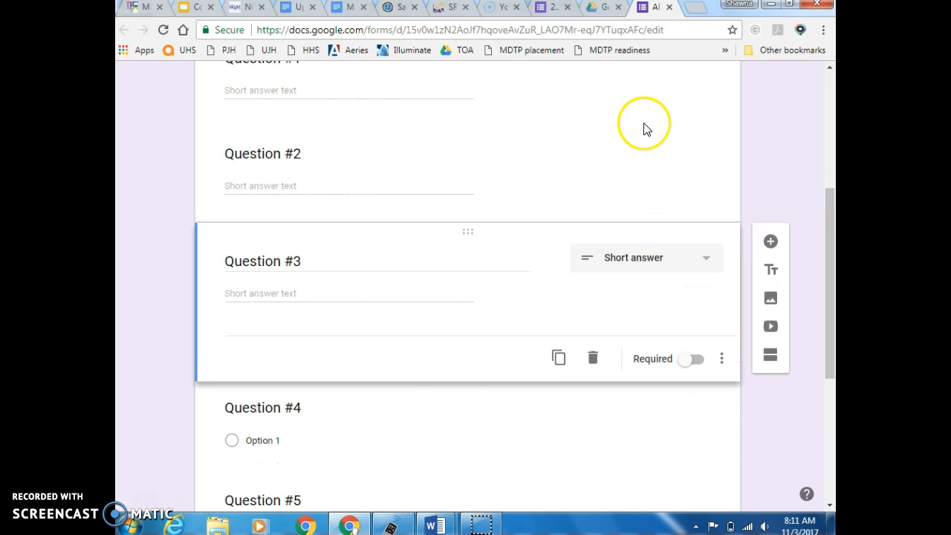
# - Change the question type of Question #4 to Short answer
pyautogui.click(422, 436)
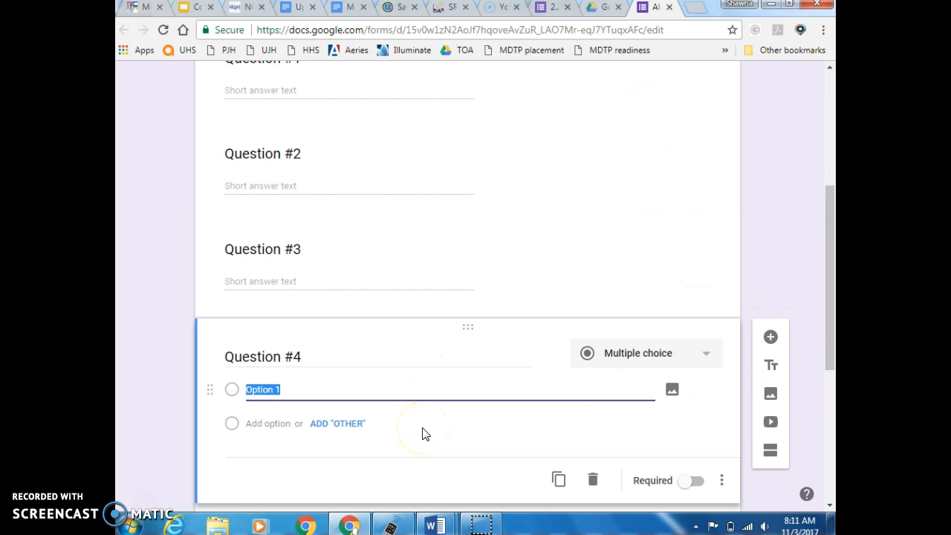
pyautogui.click(706, 356)
pyautogui.click(653, 127)
# - Change the question type of Question #5 to Short answer
pyautogui.moveTo(830, 266); pyautogui.dragTo(825, 405)
pyautogui.click(424, 283)
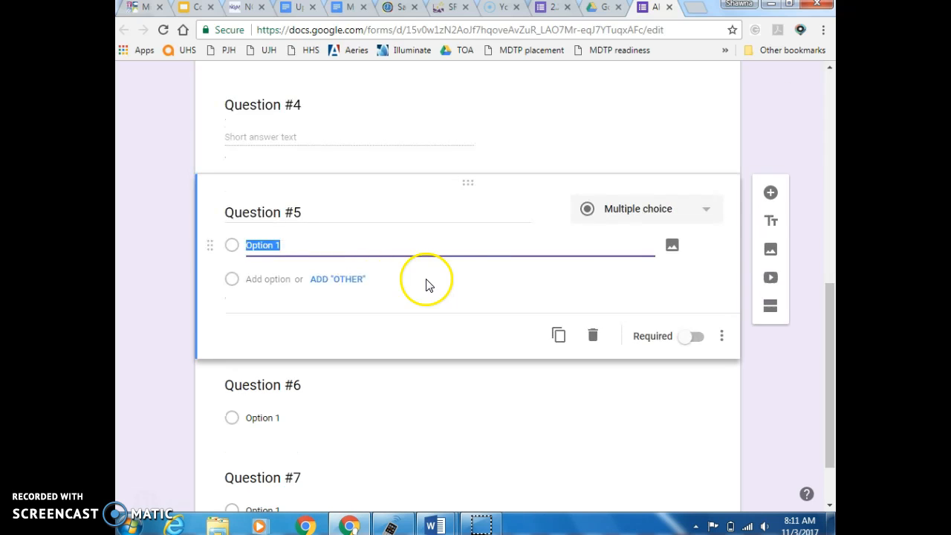
pyautogui.click(706, 214)
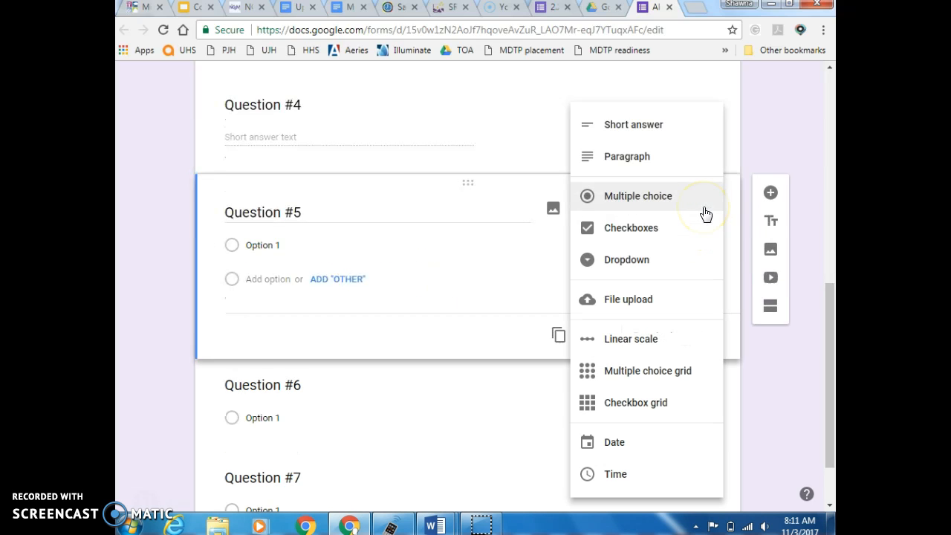
pyautogui.click(661, 126)
# - Change the question type of Question #6 to Short answer
pyautogui.click(348, 382)
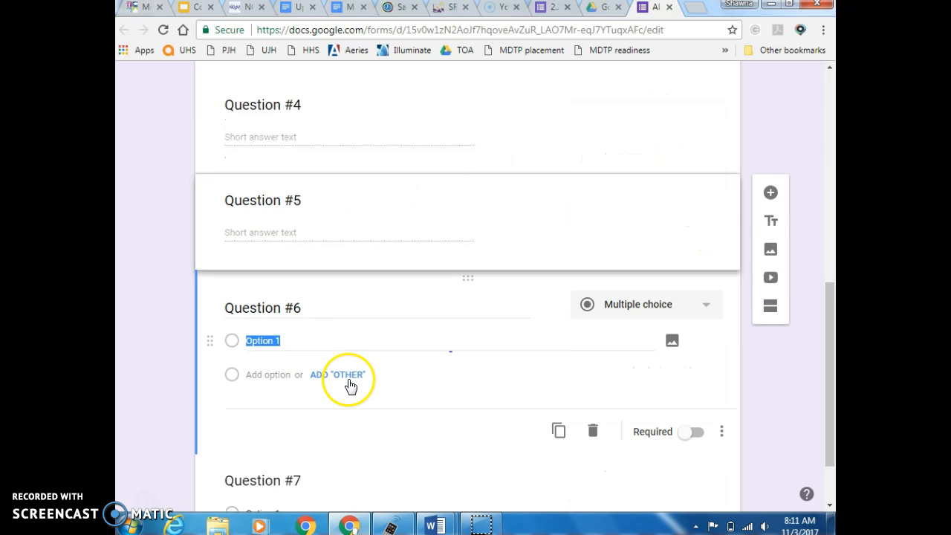
pyautogui.click(658, 315)
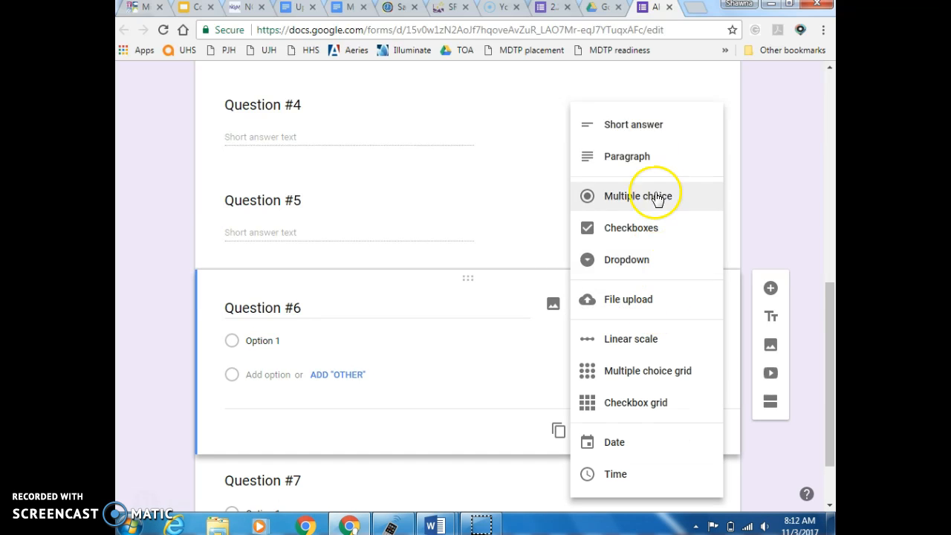
pyautogui.click(648, 133)
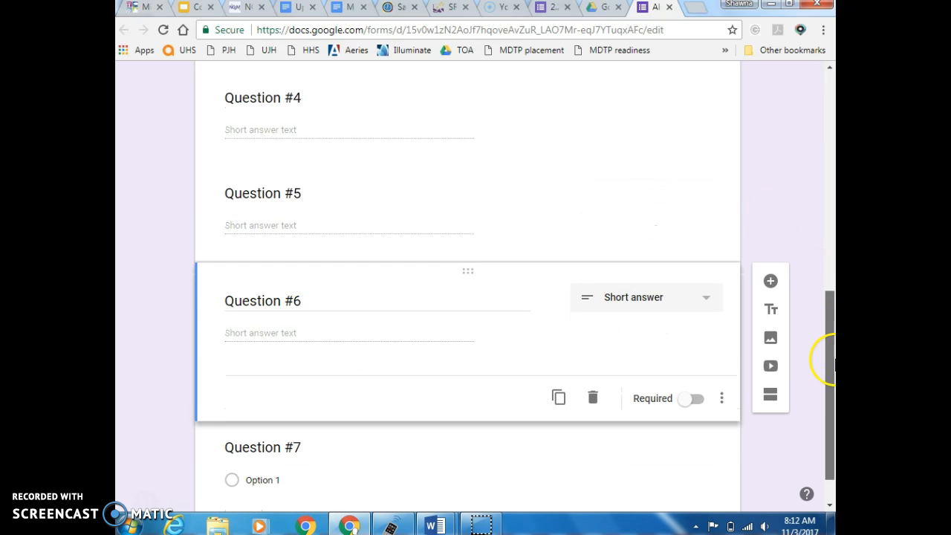
# - Change the question type of Question #7 to Short answer
pyautogui.scroll(-1, 738, 435)
pyautogui.click(552, 416)
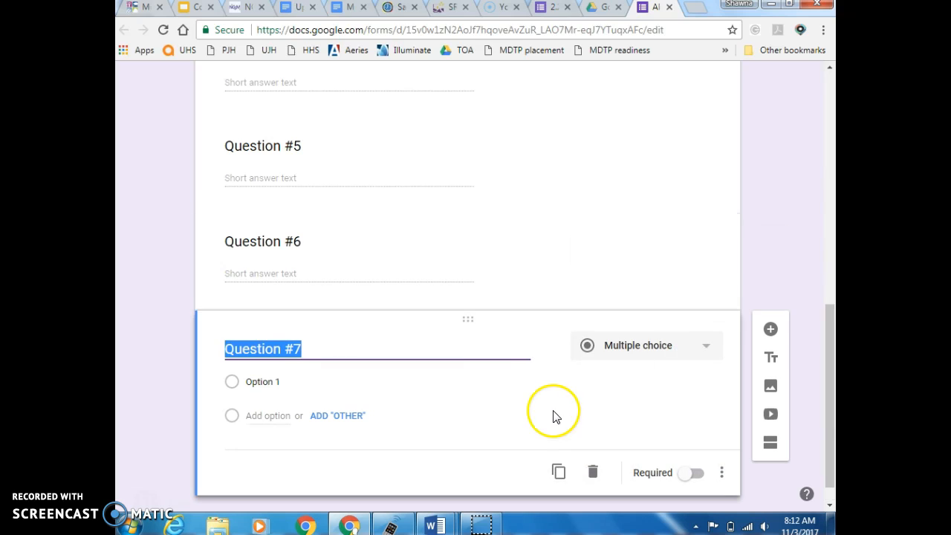
pyautogui.click(706, 349)
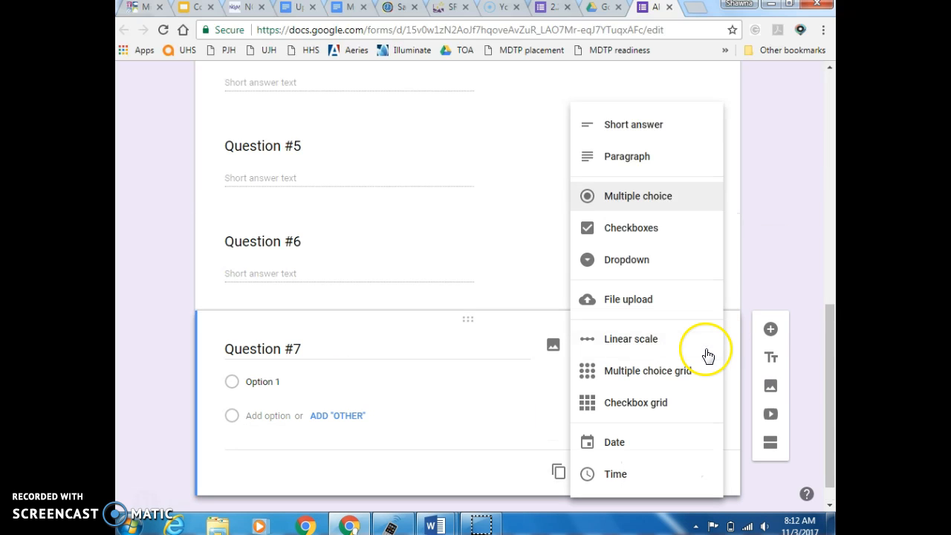
pyautogui.click(657, 129)
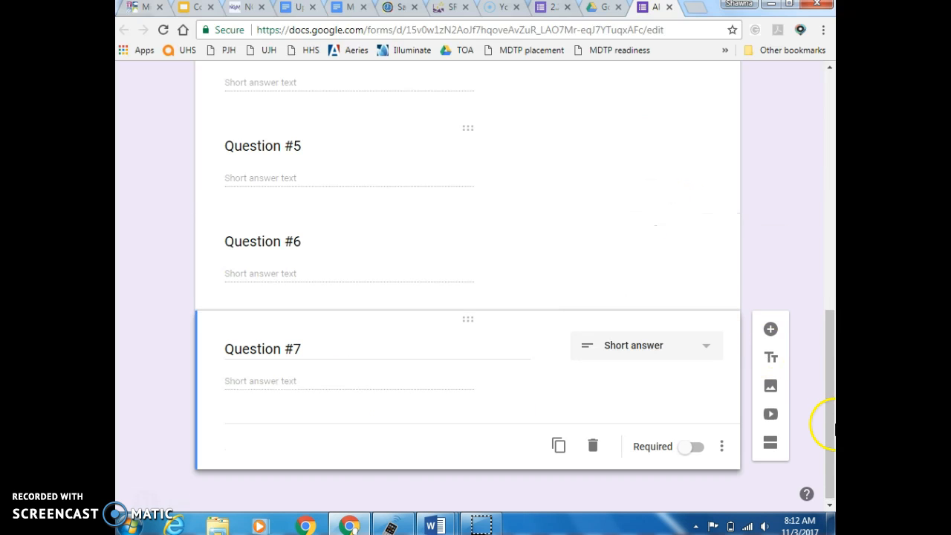
# - Preview the form and answer Question #1 with 3, Question #2 with 8 and Question #3 with 4
pyautogui.moveTo(832, 426); pyautogui.dragTo(834, 174)
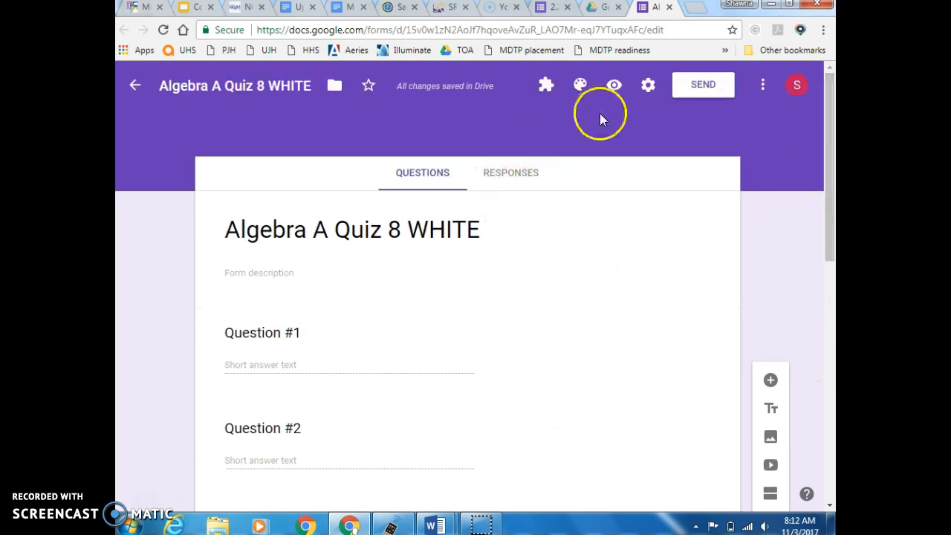
pyautogui.click(615, 88)
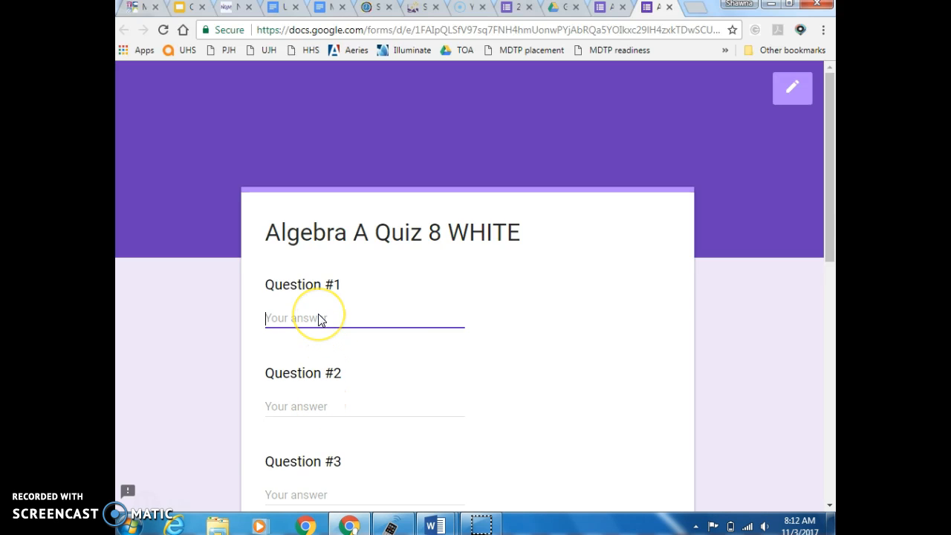
pyautogui.write('3')
pyautogui.click(334, 408)
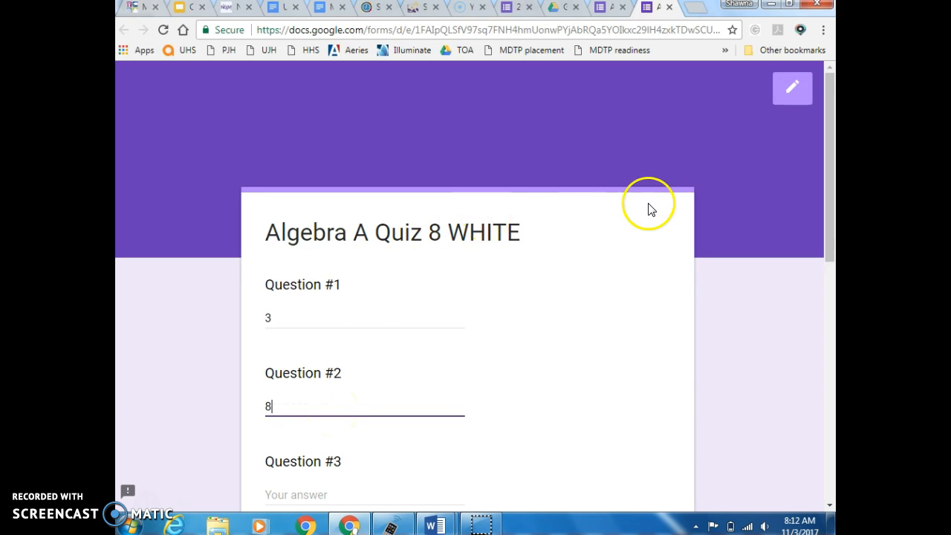
pyautogui.moveTo(820, 213); pyautogui.dragTo(829, 278)
pyautogui.click(348, 355)
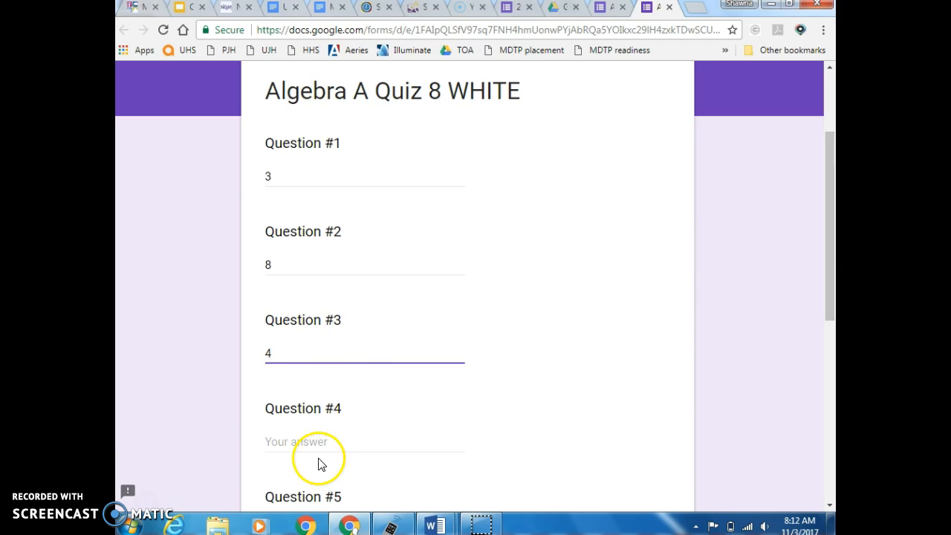
# - Answer Question #4 with 0, Question #5 with 1, Question #6 with "no solution" and Question #7 with 2
pyautogui.click(274, 443)
pyautogui.write('0')
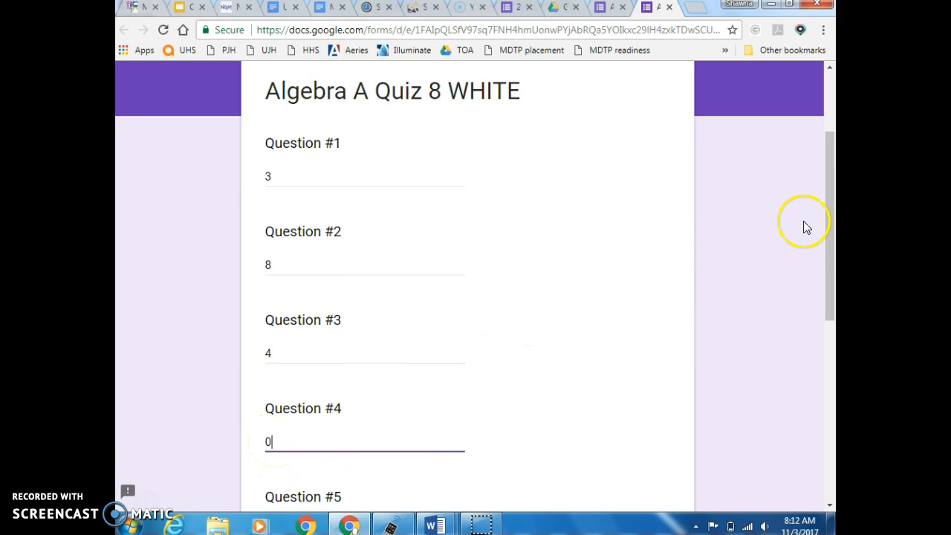
pyautogui.moveTo(827, 240); pyautogui.dragTo(758, 325)
pyautogui.click(353, 294)
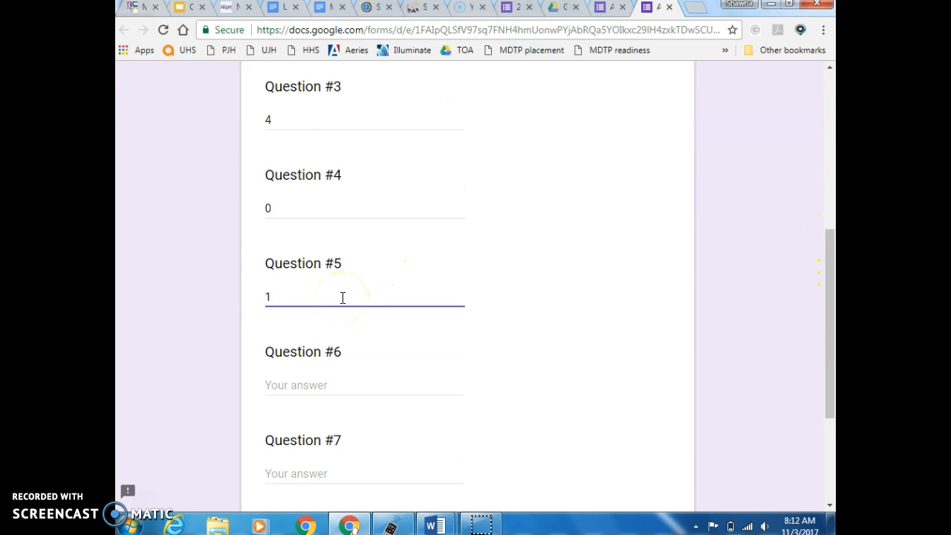
pyautogui.click(401, 389)
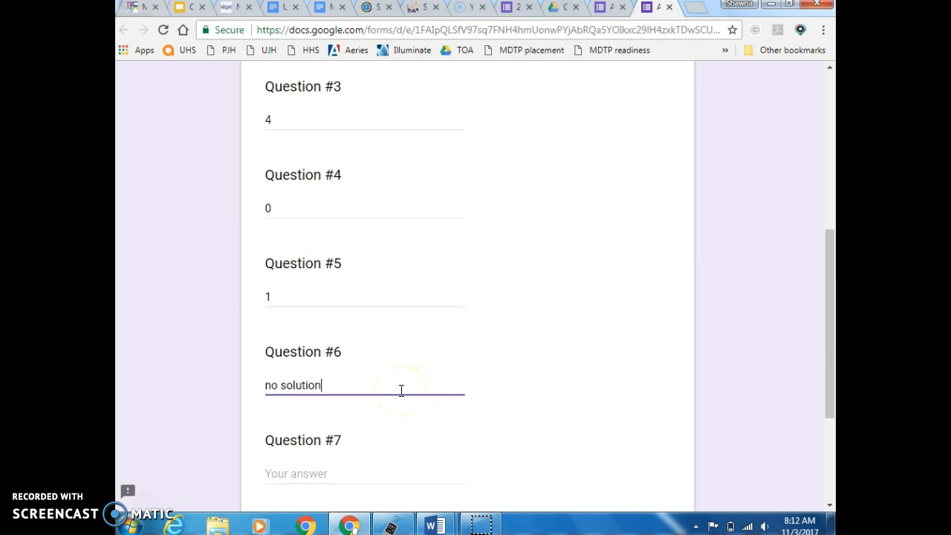
pyautogui.click(319, 476)
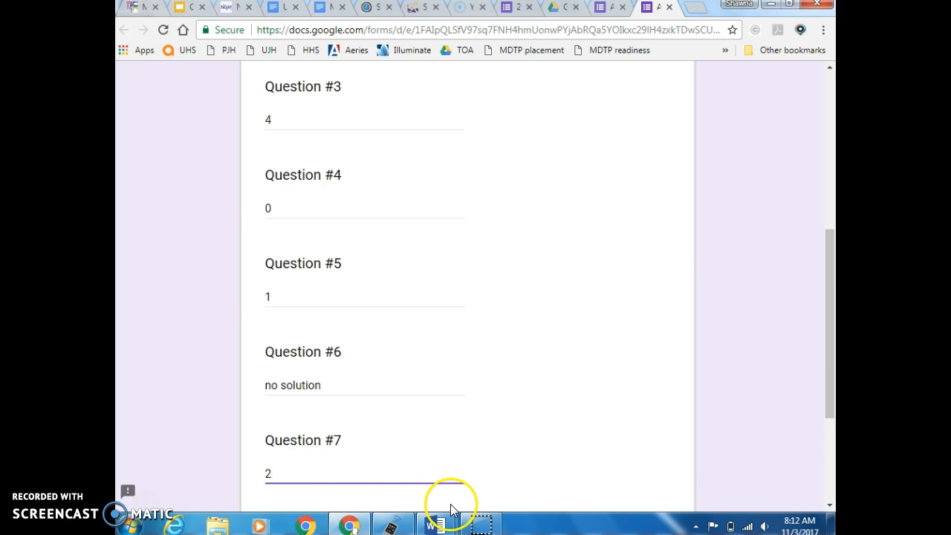
# - Submit the completed quiz response and close the preview to return to the form editor
pyautogui.moveTo(831, 411); pyautogui.dragTo(833, 476)
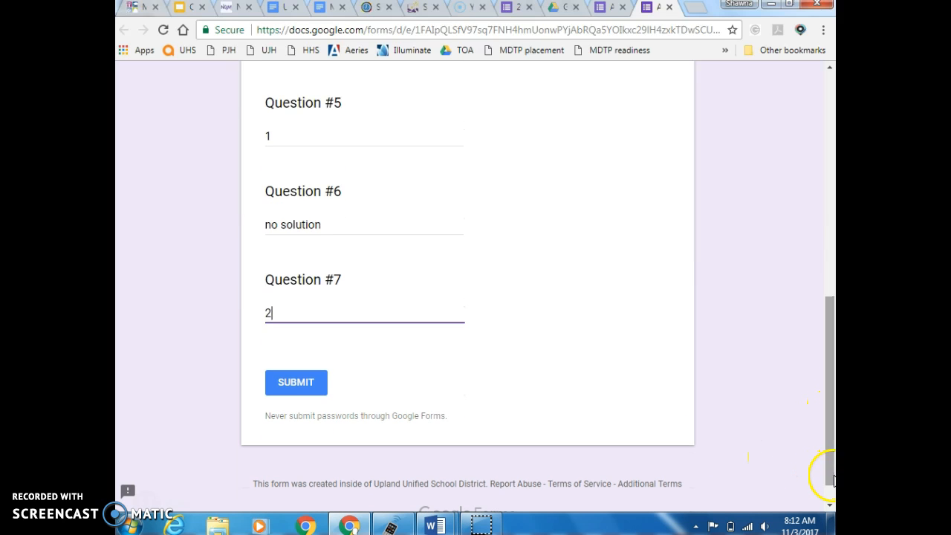
pyautogui.click(299, 385)
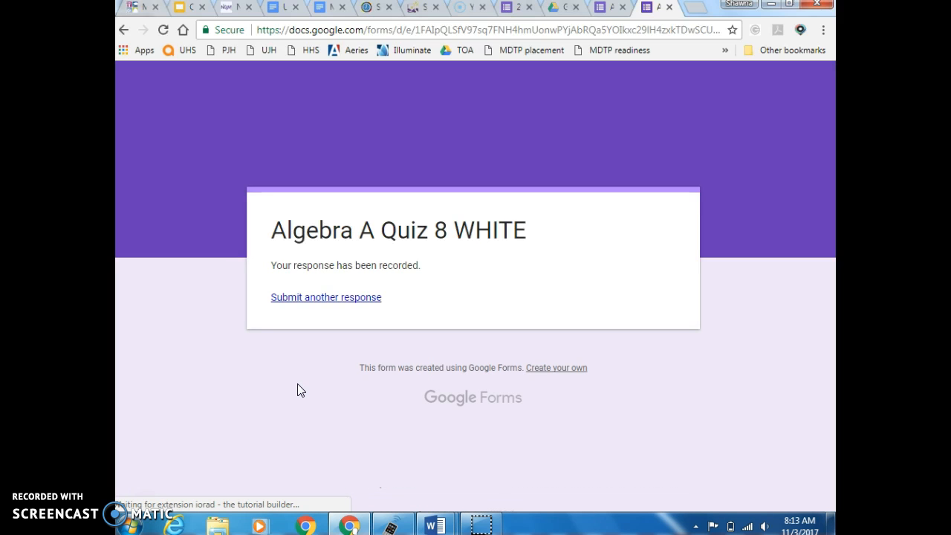
pyautogui.click(304, 382)
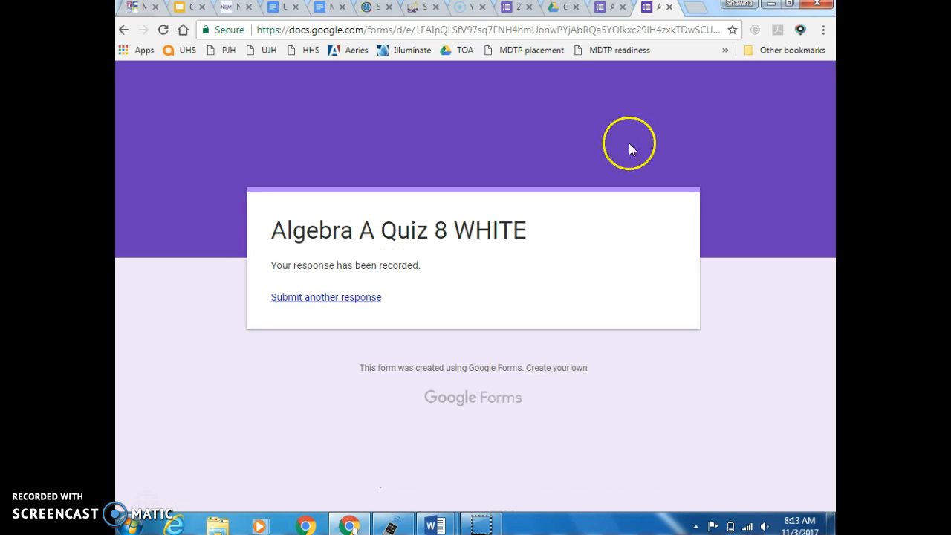
pyautogui.click(670, 9)
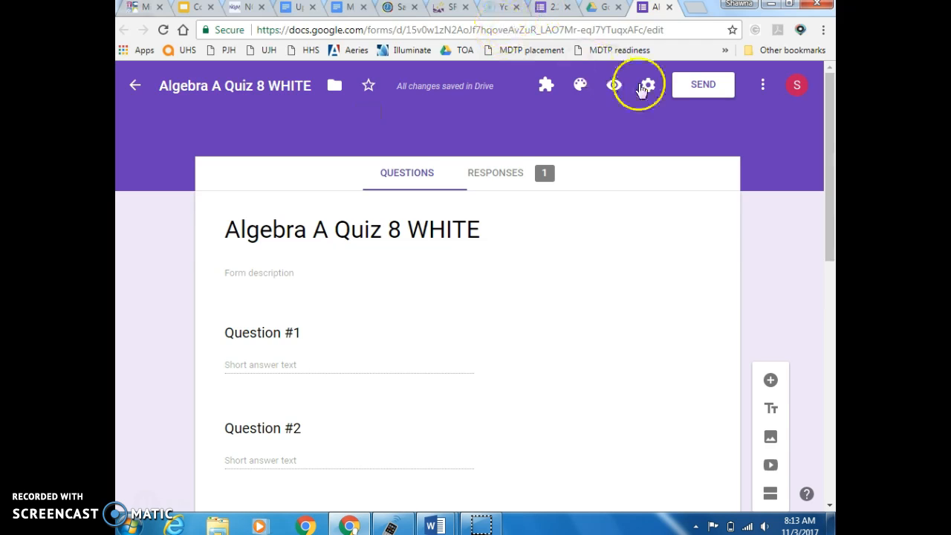
# - Get the quiz form's share link, shorten its URL and copy it
pyautogui.click(704, 86)
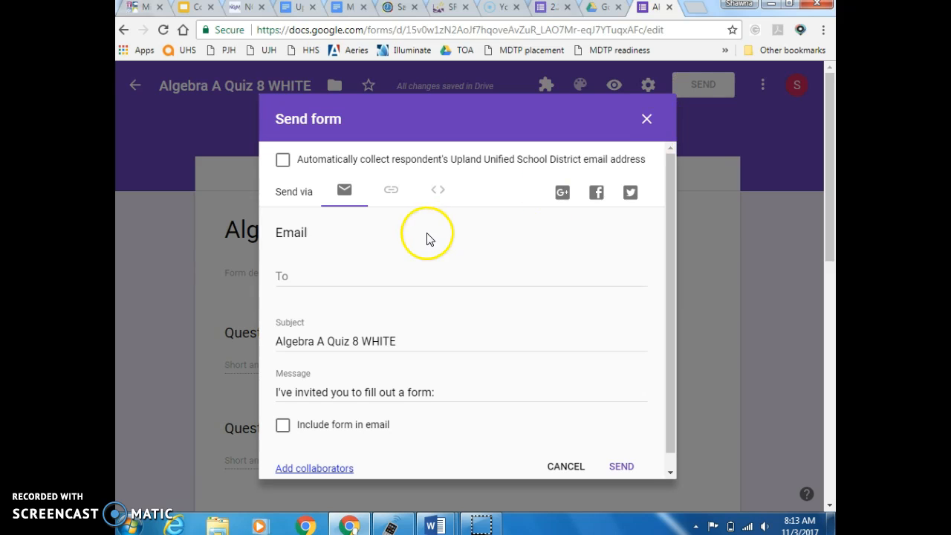
pyautogui.click(392, 193)
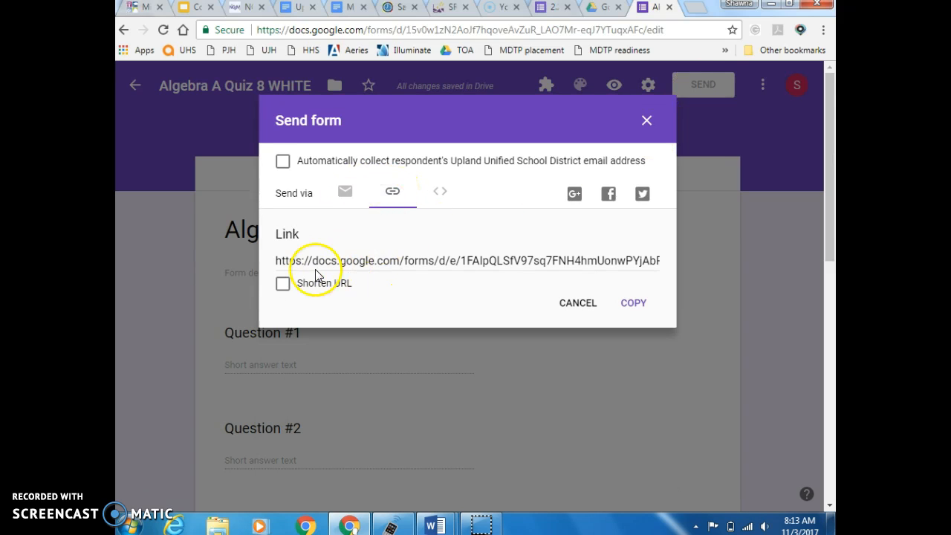
pyautogui.click(283, 288)
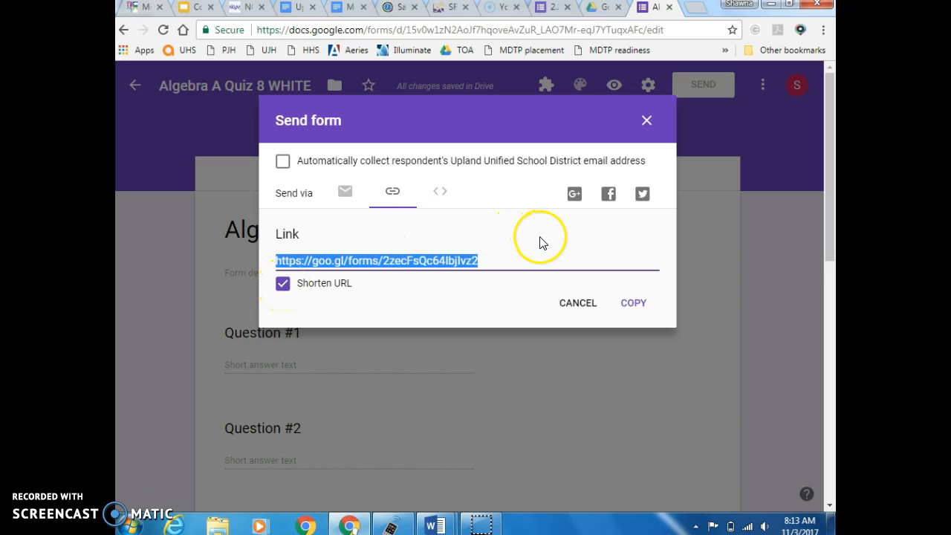
pyautogui.click(634, 304)
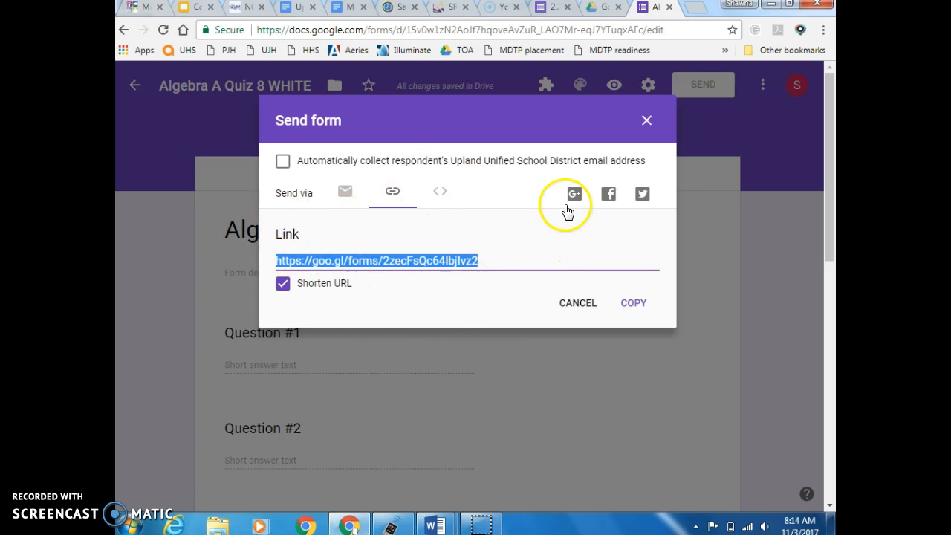
# - Open tinyurl.com in a new browser tab and enter the copied form link as the long URL to make tiny
pyautogui.click(697, 13)
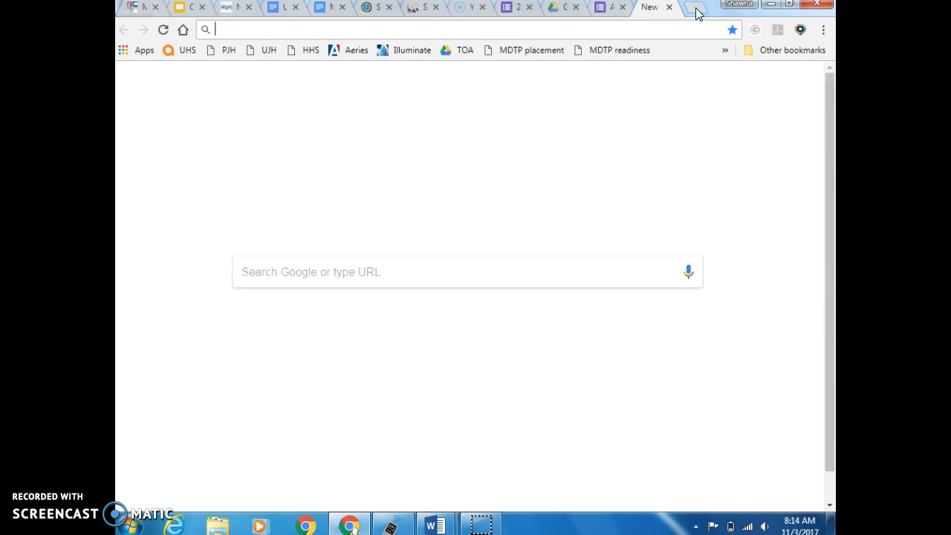
pyautogui.write('tiny')
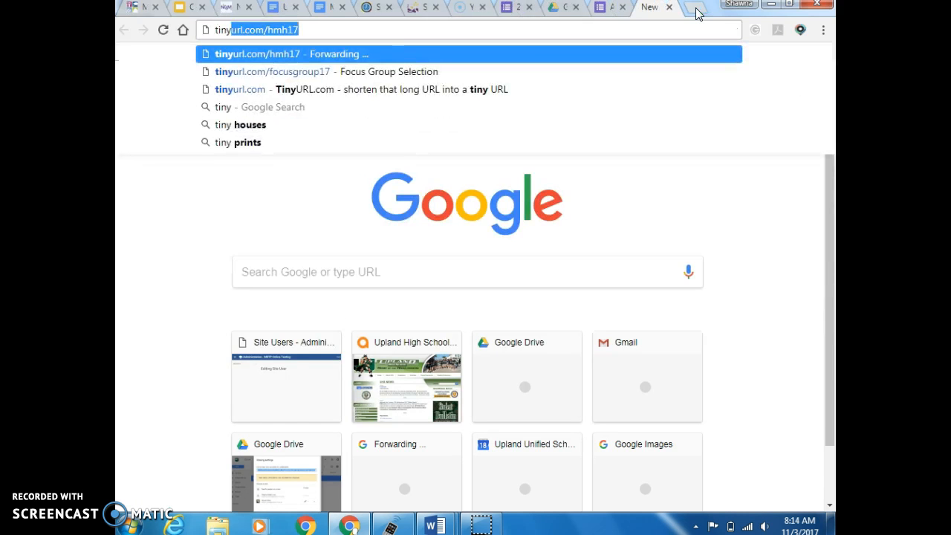
pyautogui.write('url.c')
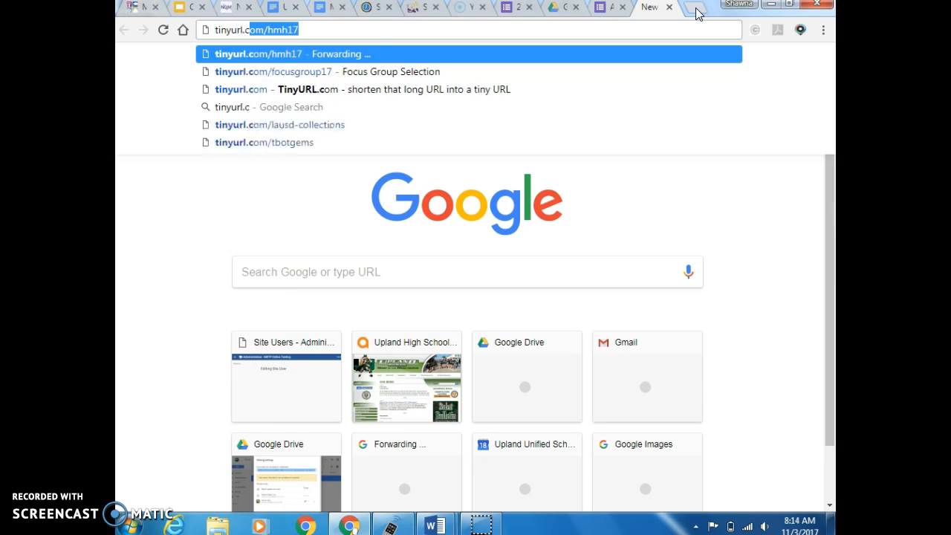
pyautogui.write('om')
pyautogui.press('Return')
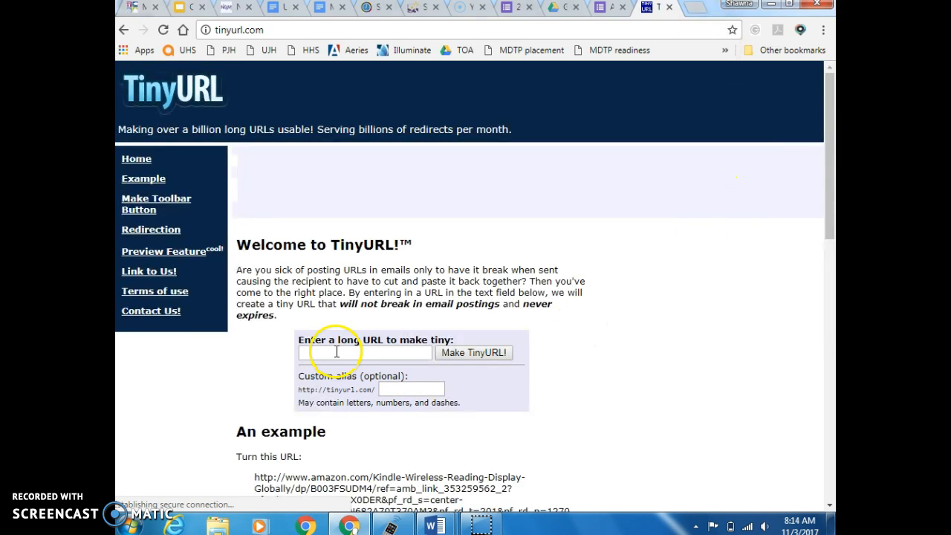
pyautogui.click(335, 352)
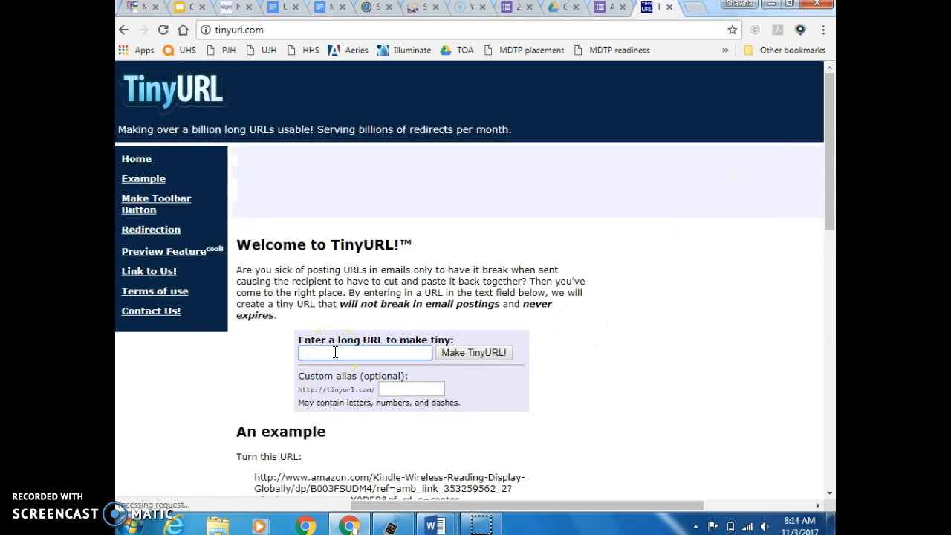
pyautogui.hotkey('ctrl', 'v')
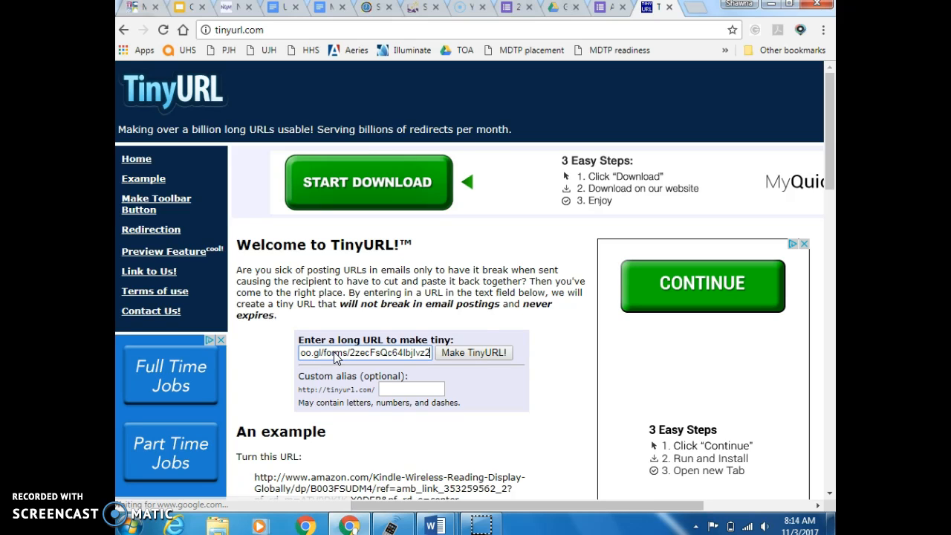
pyautogui.click(266, 365)
pyautogui.click(323, 352)
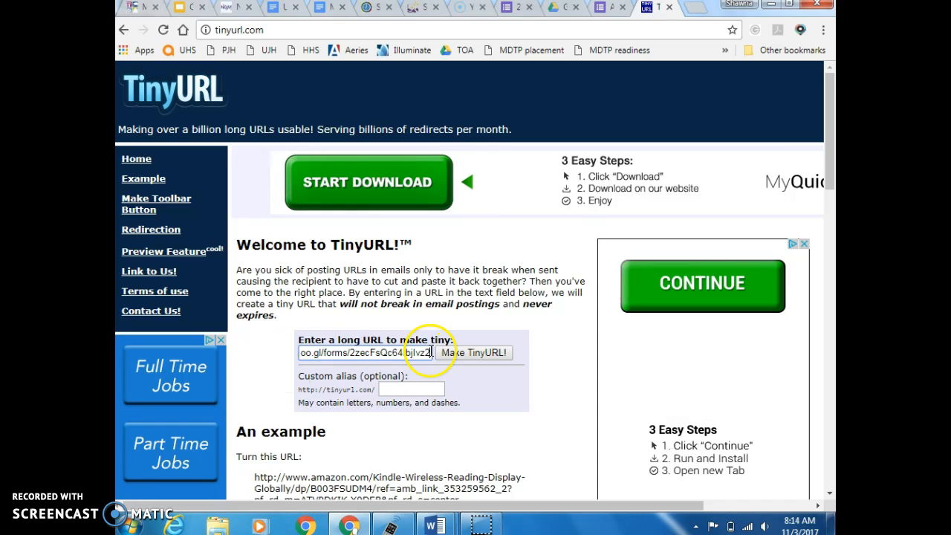
pyautogui.click(396, 389)
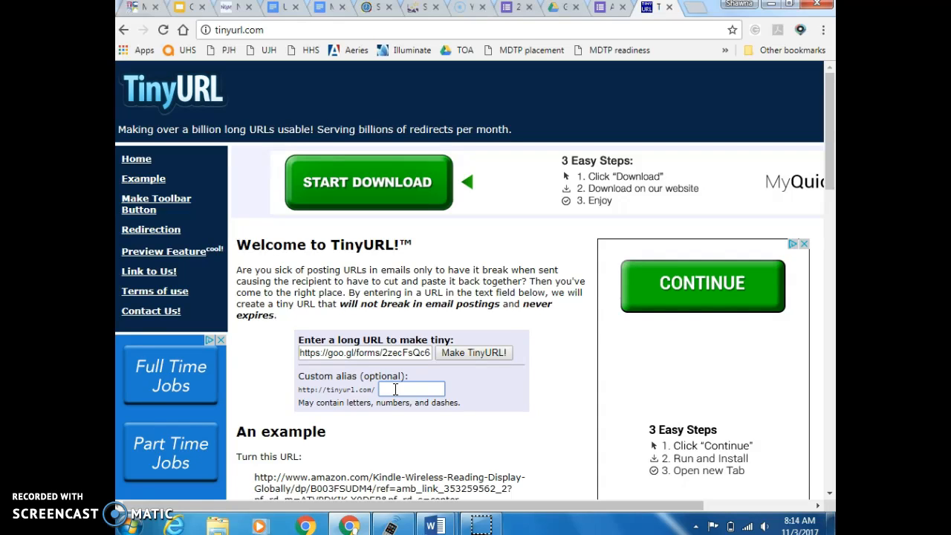
pyautogui.write('flubber')
pyautogui.press('BackSpace')
pyautogui.press('BackSpace')
pyautogui.press('BackSpace')
pyautogui.press('BackSpace')
pyautogui.press('BackSpace')
pyautogui.press('BackSpace')
pyautogui.press('BackSpace')
pyautogui.press('BackSpace')
# - Set the custom alias to algAquiz8white and create the TinyURL
pyautogui.write('algAquiz')
pyautogui.write('white')
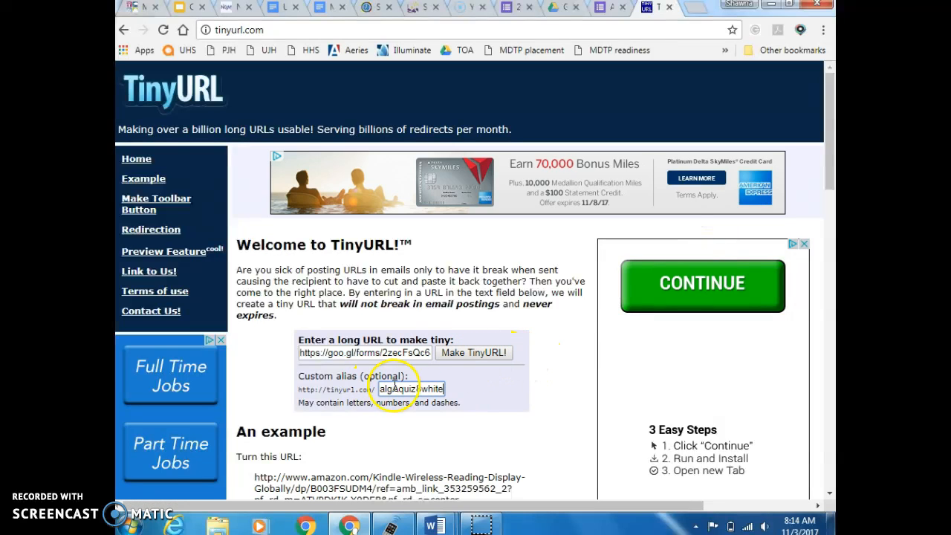
pyautogui.click(460, 357)
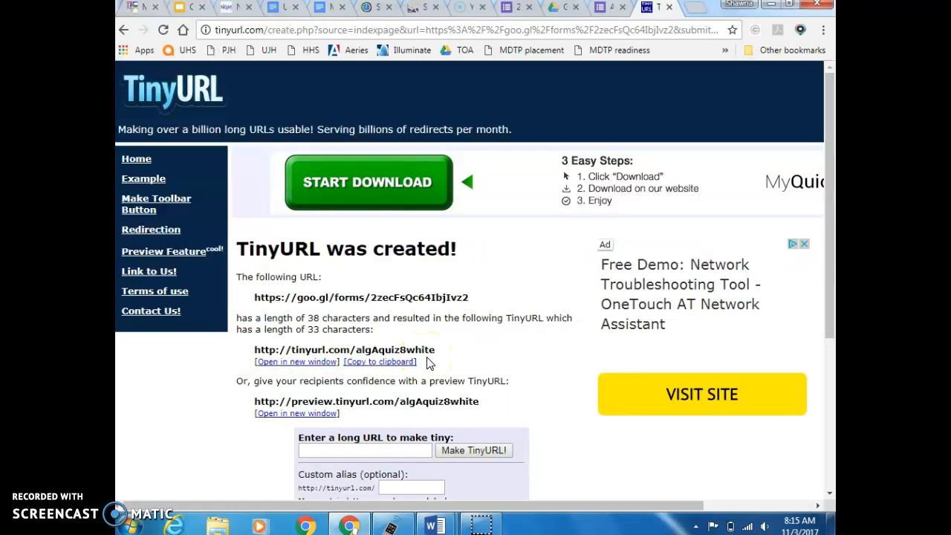
# - Close the form's send dialog and make a copy of Algebra A Quiz 8 WHITE in the Google Form Assessments folder in Drive
pyautogui.click(606, 11)
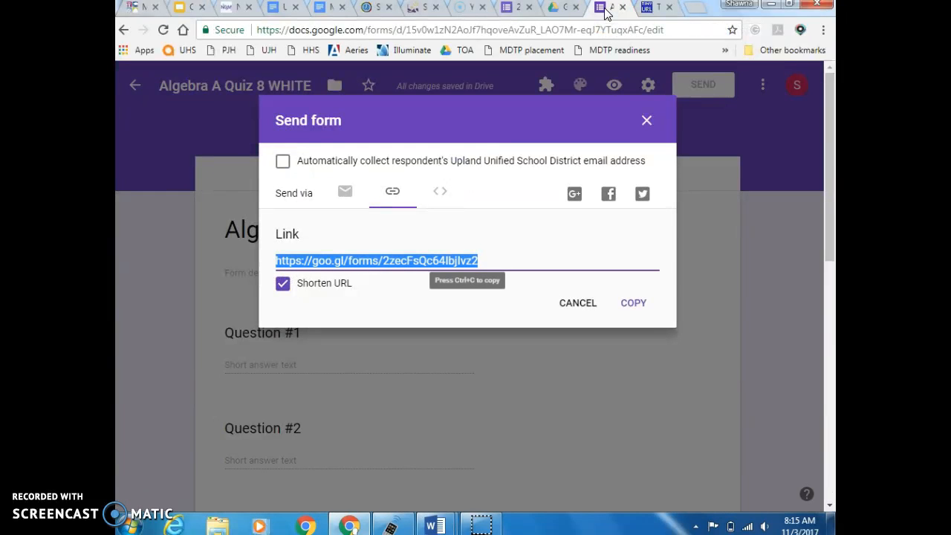
pyautogui.click(646, 121)
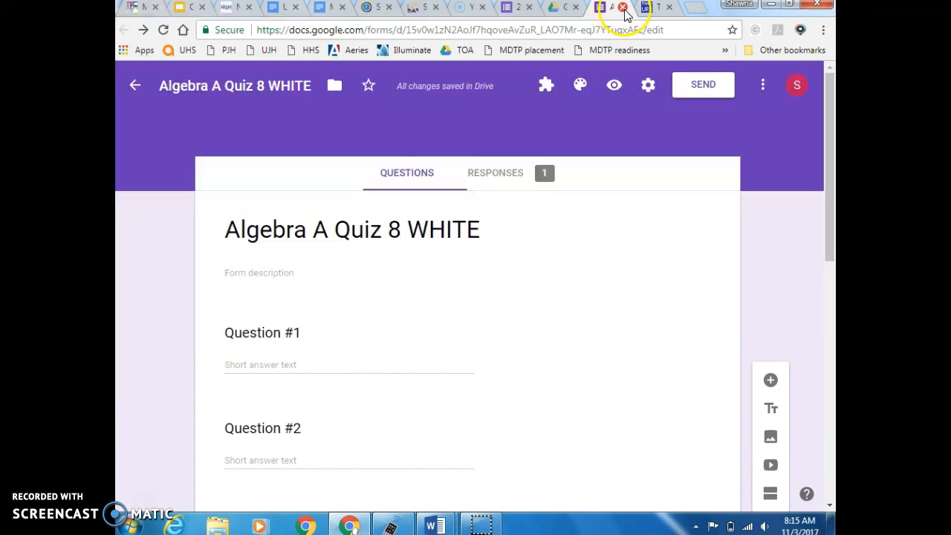
pyautogui.click(556, 7)
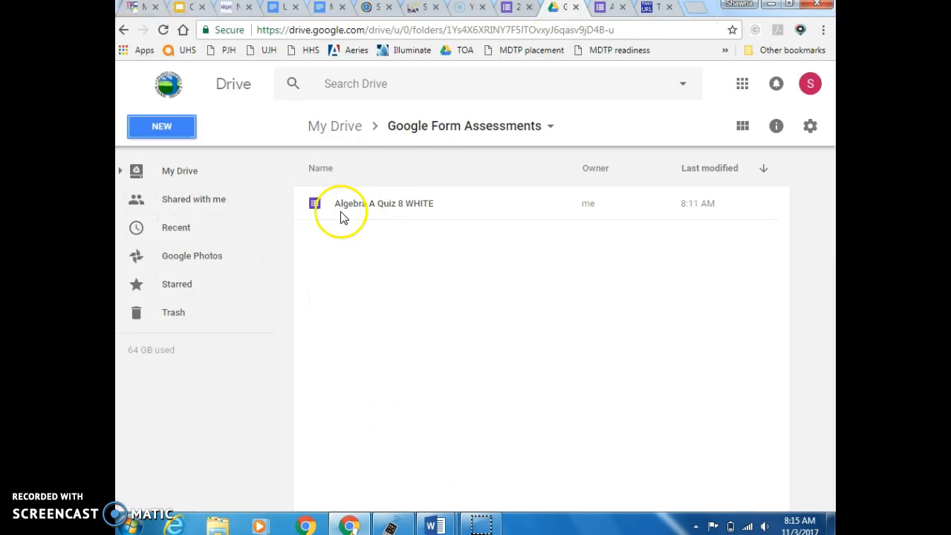
pyautogui.click(363, 206)
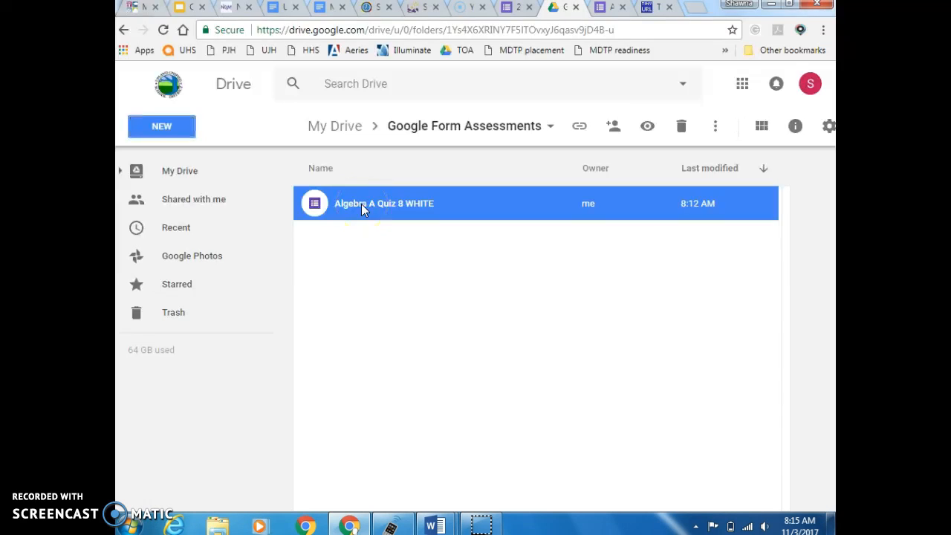
pyautogui.rightClick(362, 209)
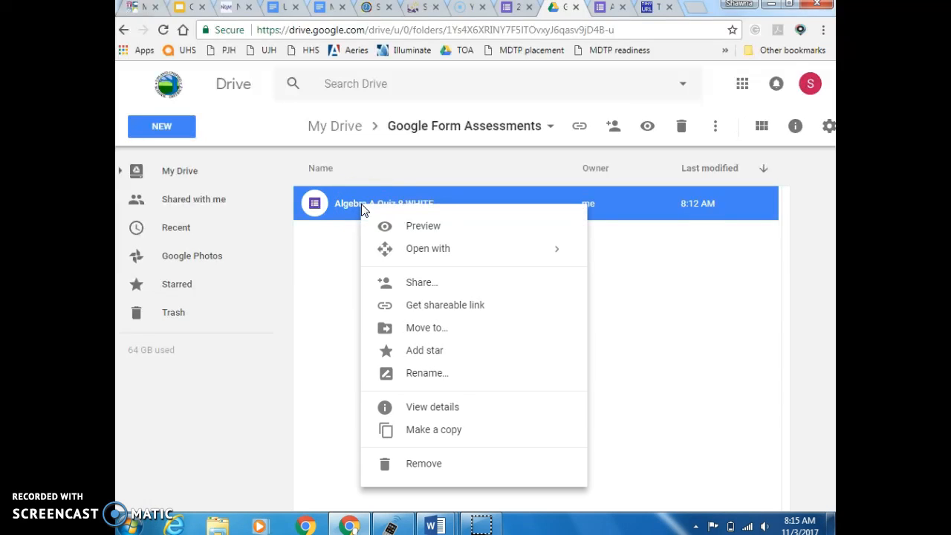
pyautogui.click(448, 308)
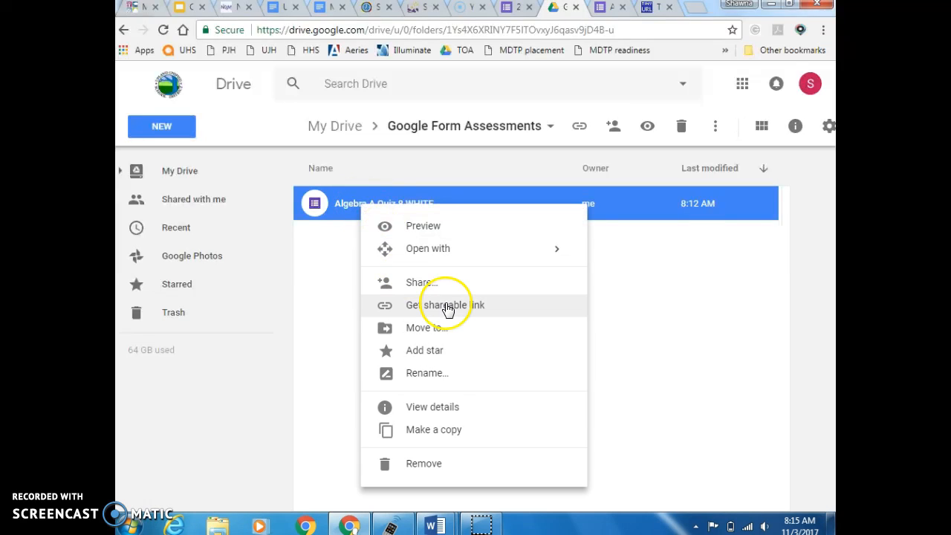
pyautogui.click(446, 433)
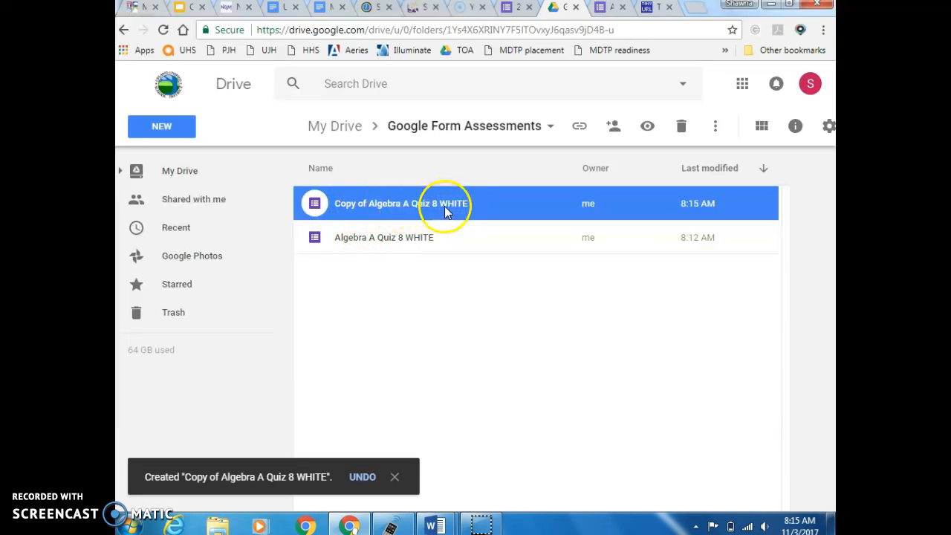
# - Rename the copied form file as Algebra A Quiz 8 GREEN
pyautogui.rightClick(365, 202)
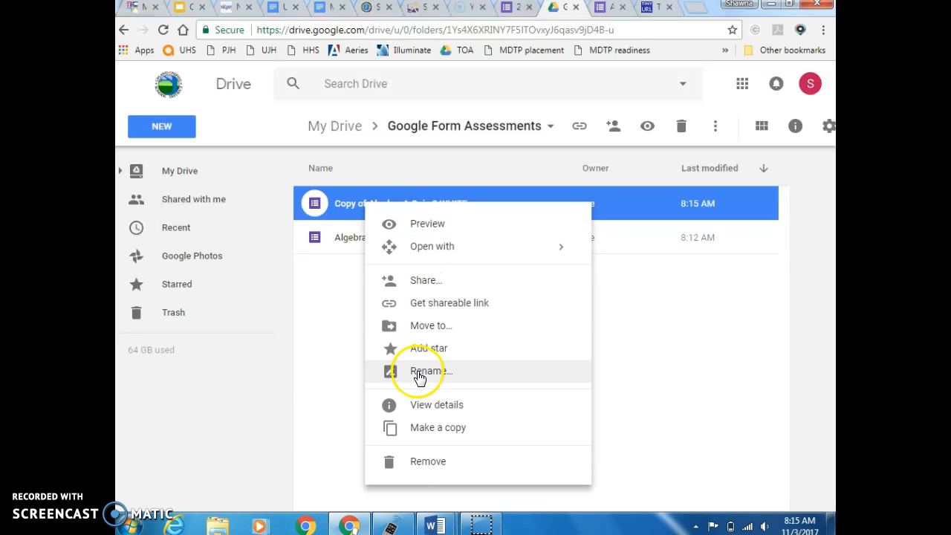
pyautogui.click(419, 371)
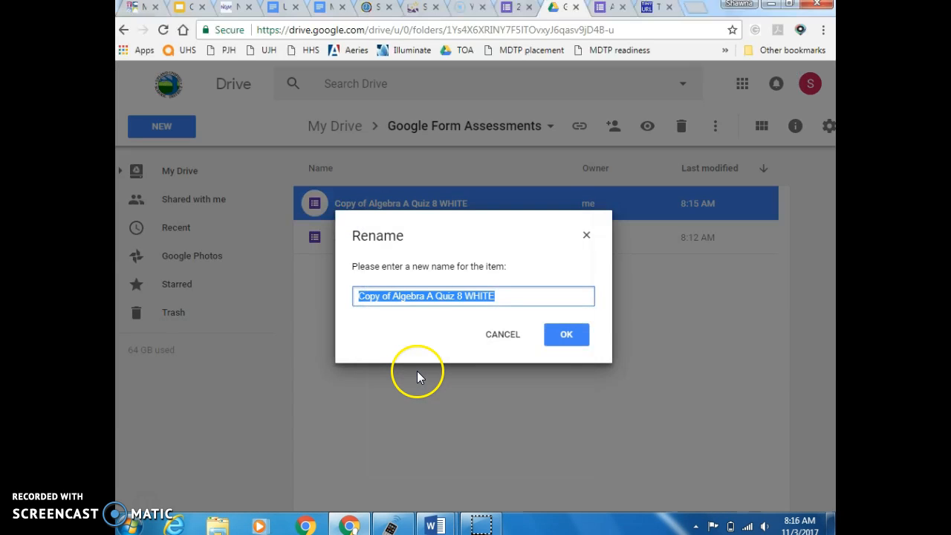
pyautogui.click(395, 298)
pyautogui.press('BackSpace')
pyautogui.press('BackSpace')
pyautogui.press('BackSpace')
pyautogui.press('BackSpace')
pyautogui.press('BackSpace')
pyautogui.press('BackSpace')
pyautogui.press('BackSpace')
pyautogui.press('BackSpace')
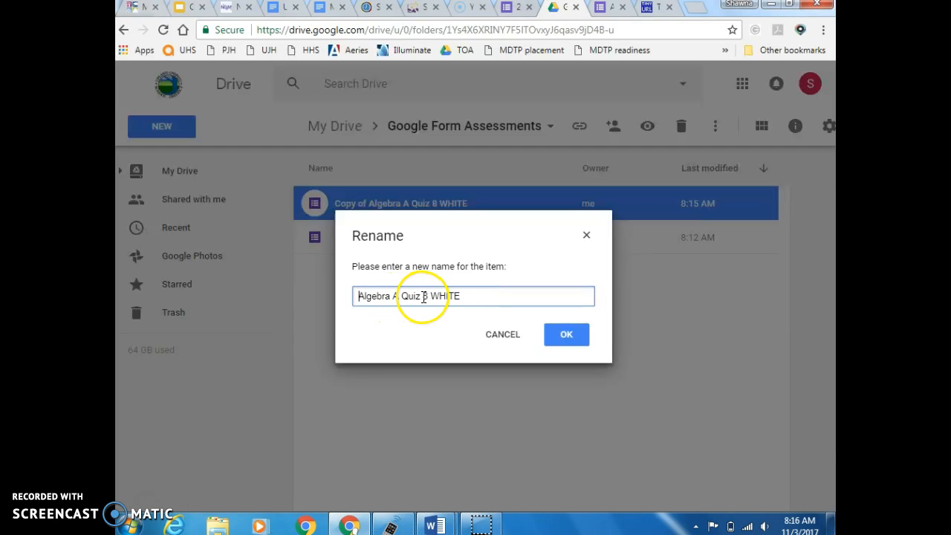
pyautogui.press('BackSpace')
pyautogui.press('BackSpace')
pyautogui.press('BackSpace')
pyautogui.press('BackSpace')
pyautogui.press('BackSpace')
pyautogui.write('GR')
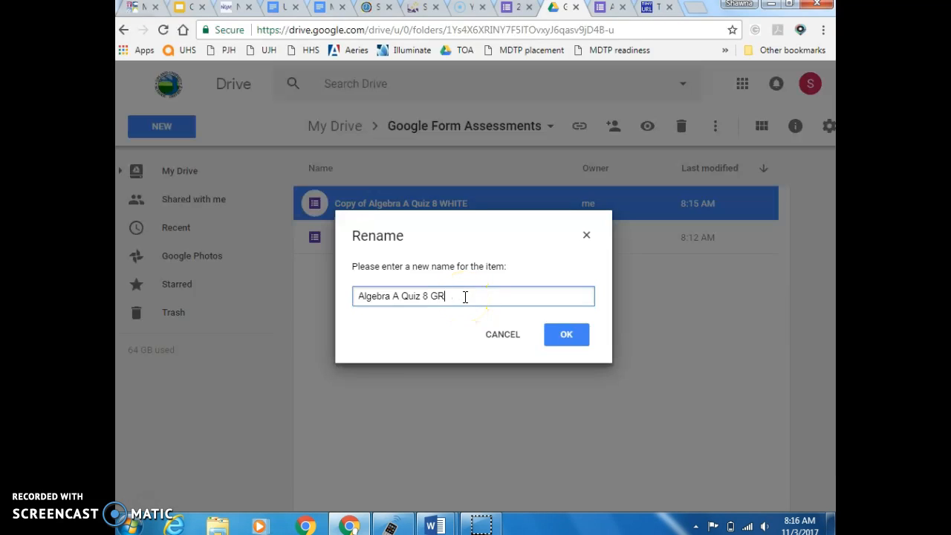
pyautogui.write('EEN')
pyautogui.click(569, 335)
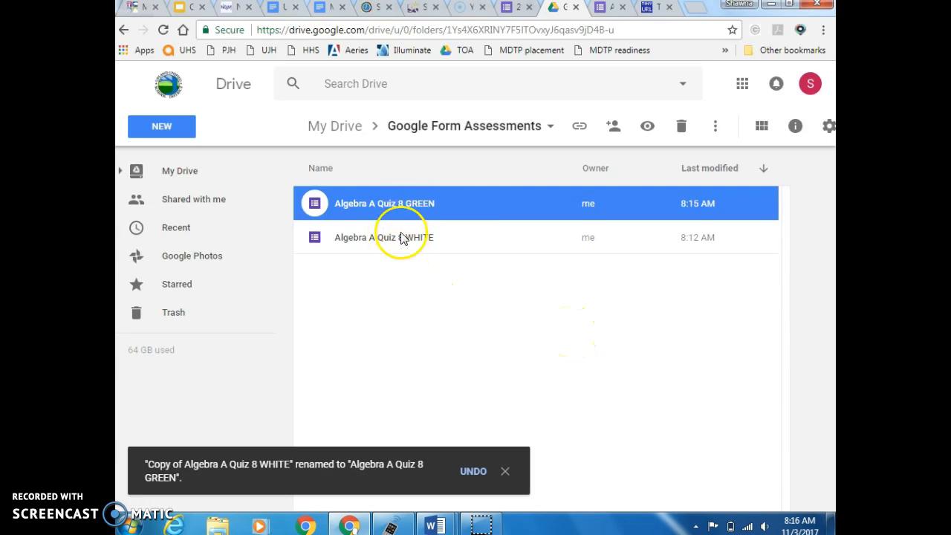
# - Open the Algebra A Quiz 8 GREEN form and change its title to "Algebra A Quiz 8 GREEN"
pyautogui.doubleClick(390, 205)
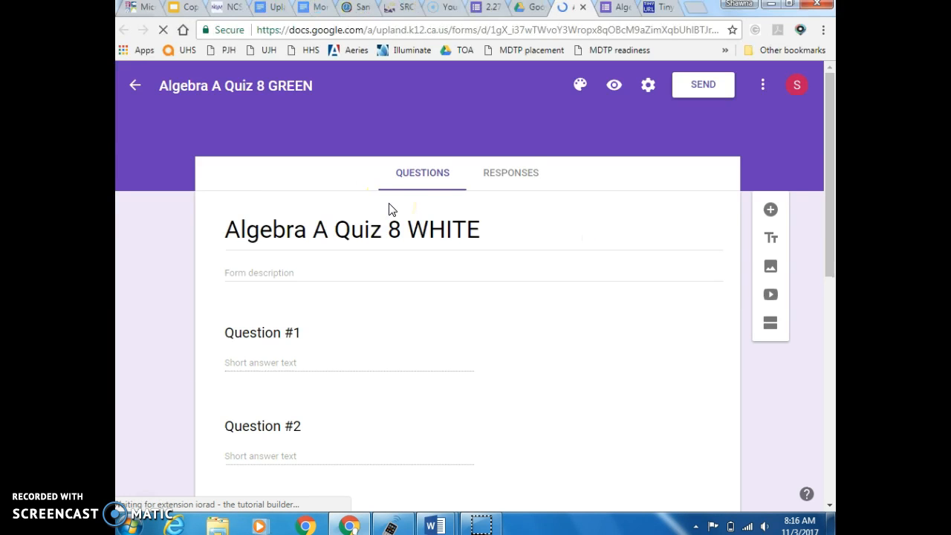
pyautogui.click(483, 228)
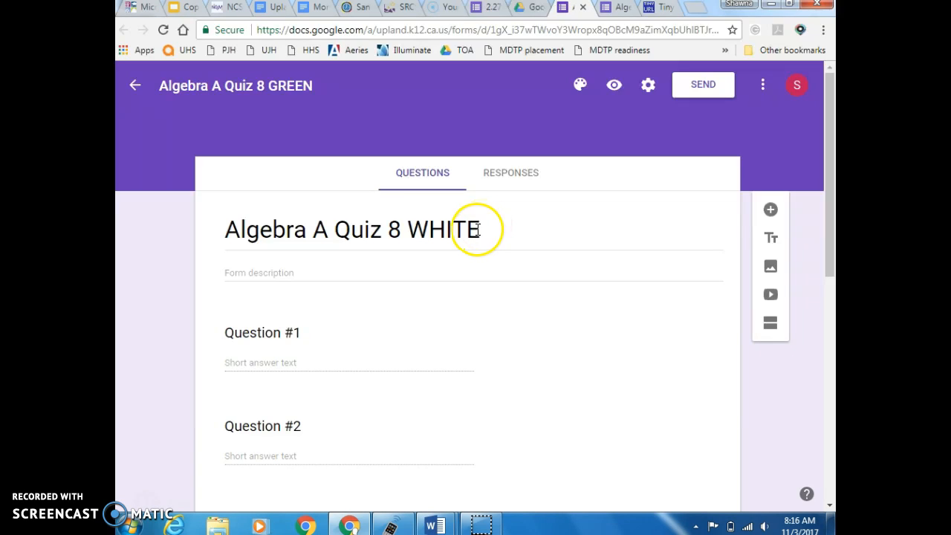
pyautogui.click(393, 224)
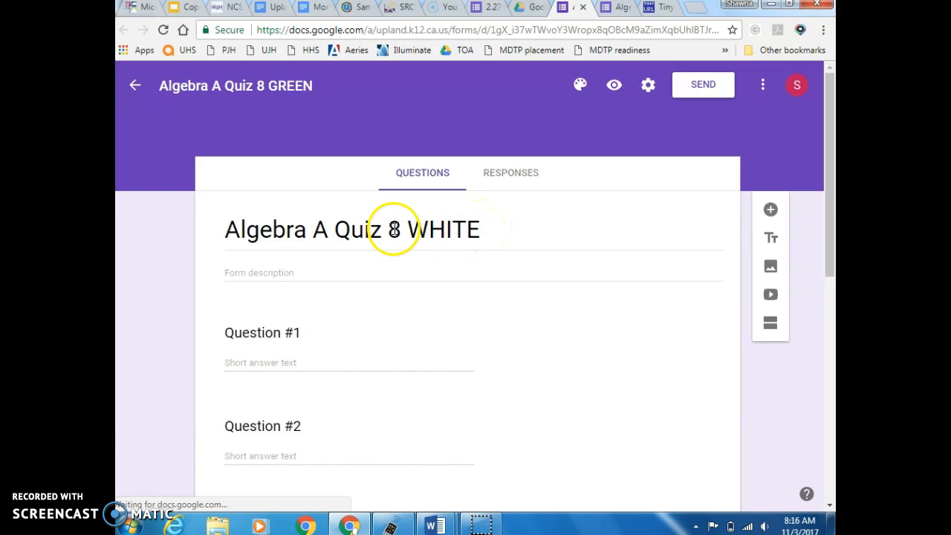
pyautogui.click(420, 226)
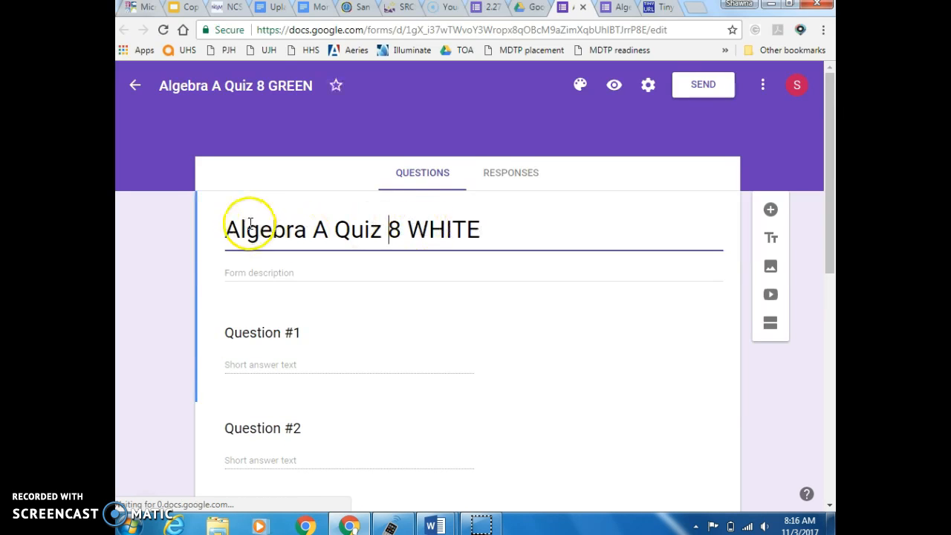
pyautogui.click(489, 234)
pyautogui.press('BackSpace')
pyautogui.press('BackSpace')
pyautogui.press('BackSpace')
pyautogui.press('BackSpace')
pyautogui.press('BackSpace')
pyautogui.press('BackSpace')
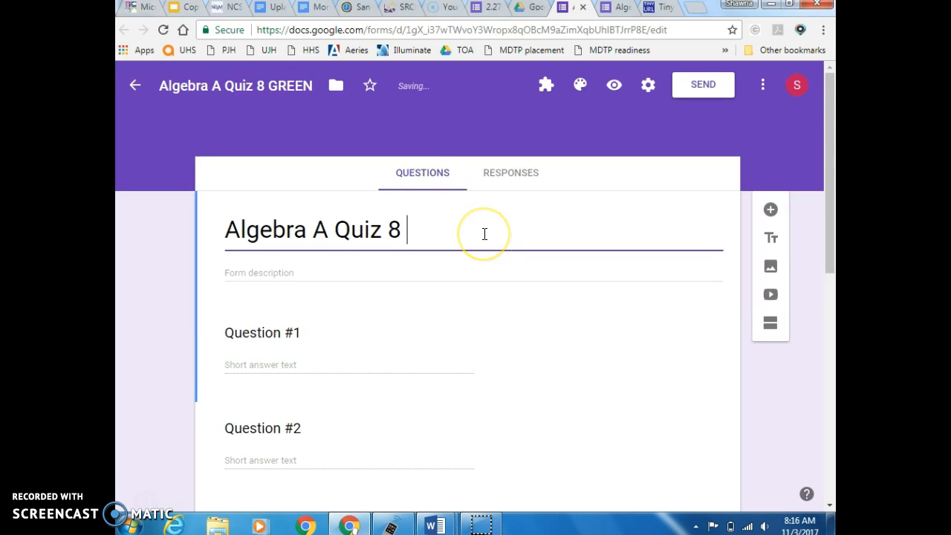
pyautogui.write('GREEN')
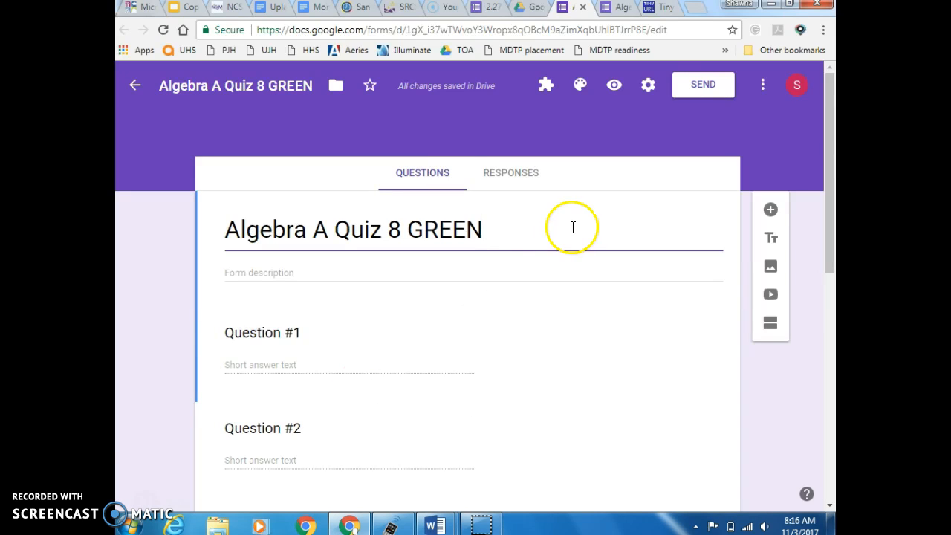
# - Preview the live GREEN form and answer Question #1 with "no solution", Question #2 with 4 and Question #3 with 8
pyautogui.click(614, 85)
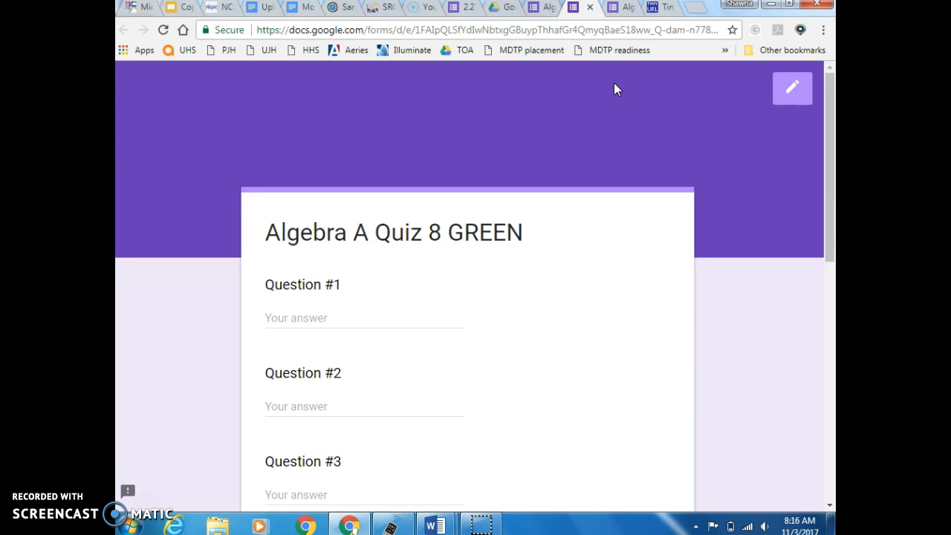
pyautogui.click(316, 317)
pyautogui.write('no solution')
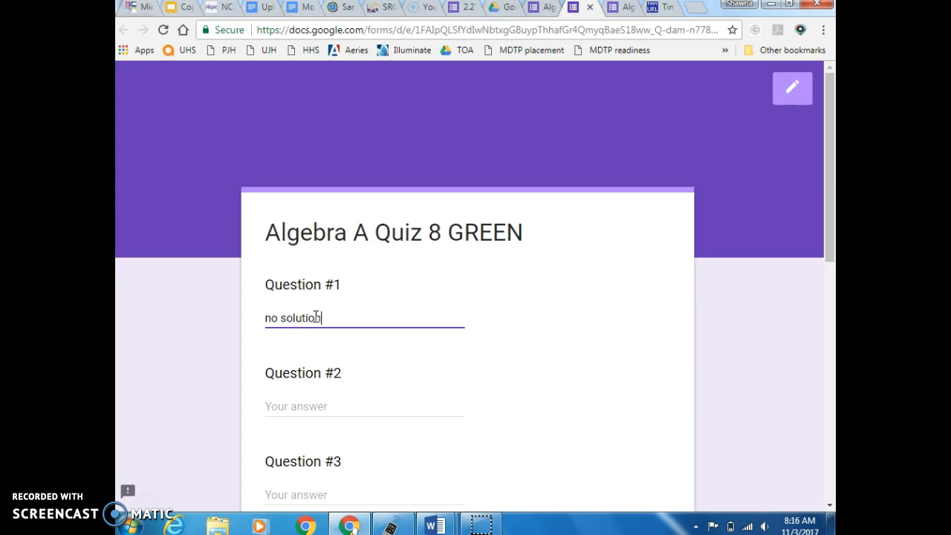
pyautogui.click(316, 407)
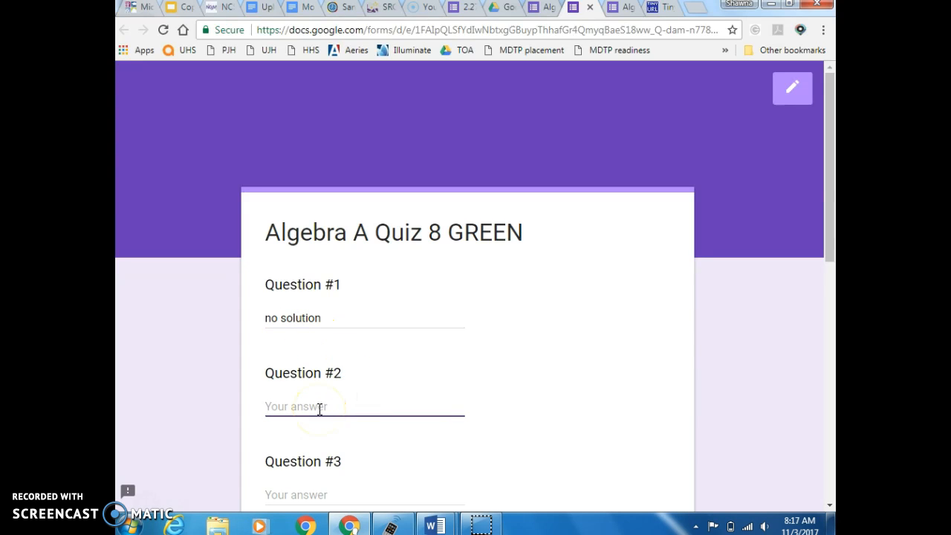
pyautogui.write('4')
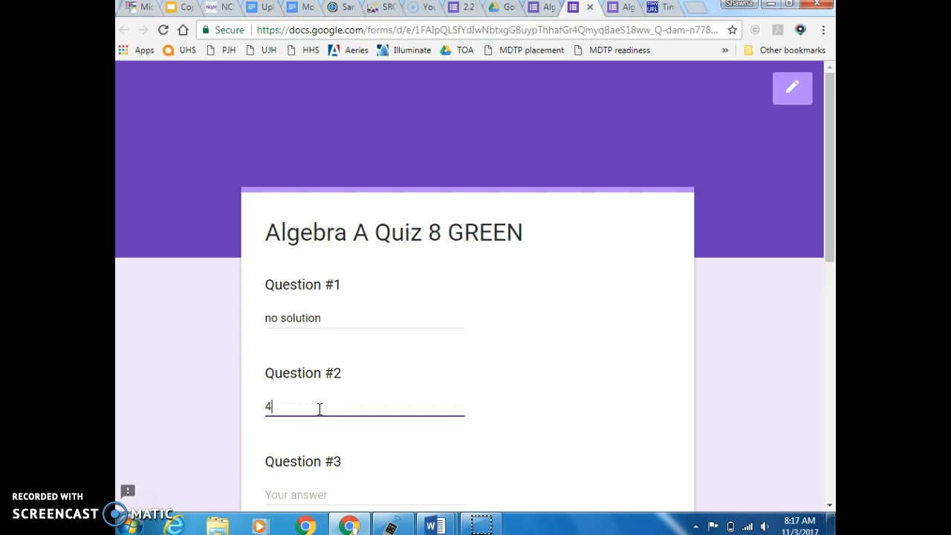
pyautogui.click(305, 492)
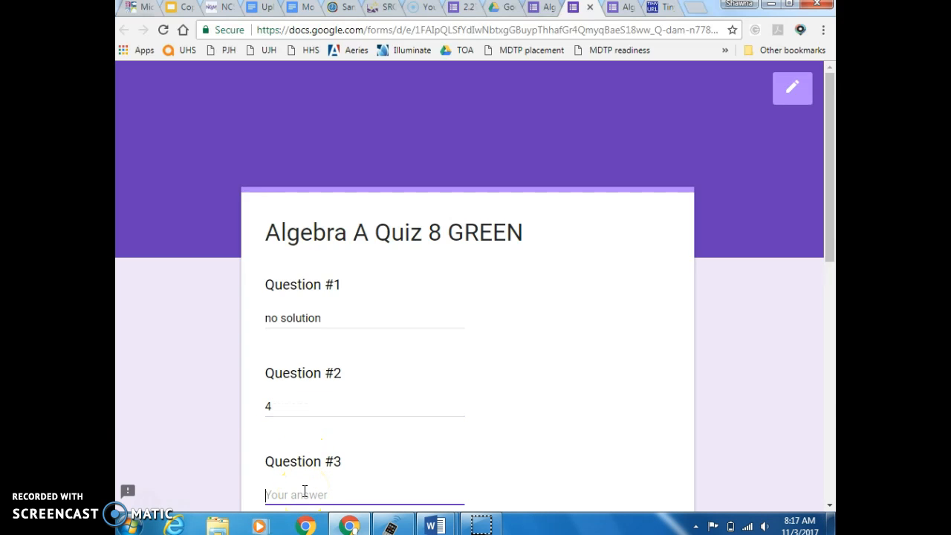
pyautogui.write('8')
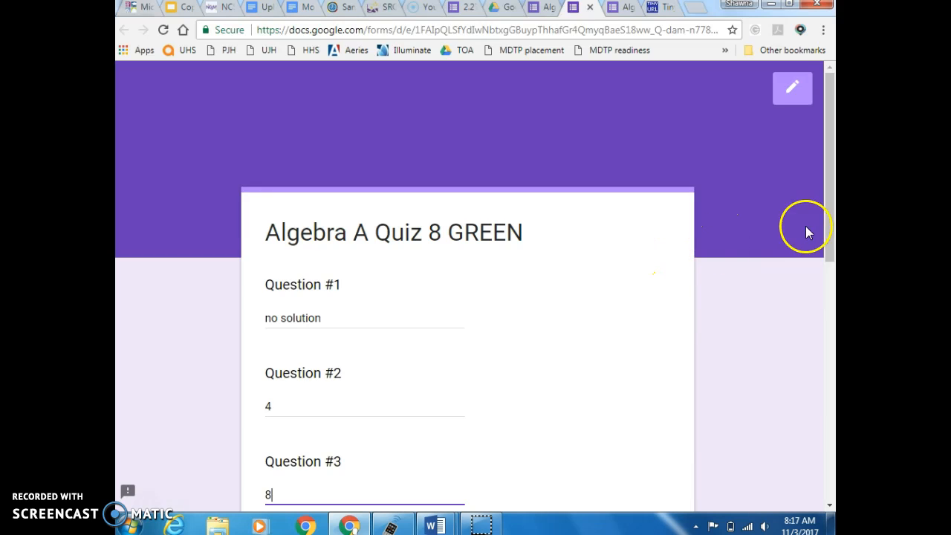
# - Answer Questions #4 through #7 with 1, 0, 3 and 2, and submit the answer-key response
pyautogui.moveTo(831, 238); pyautogui.dragTo(823, 314)
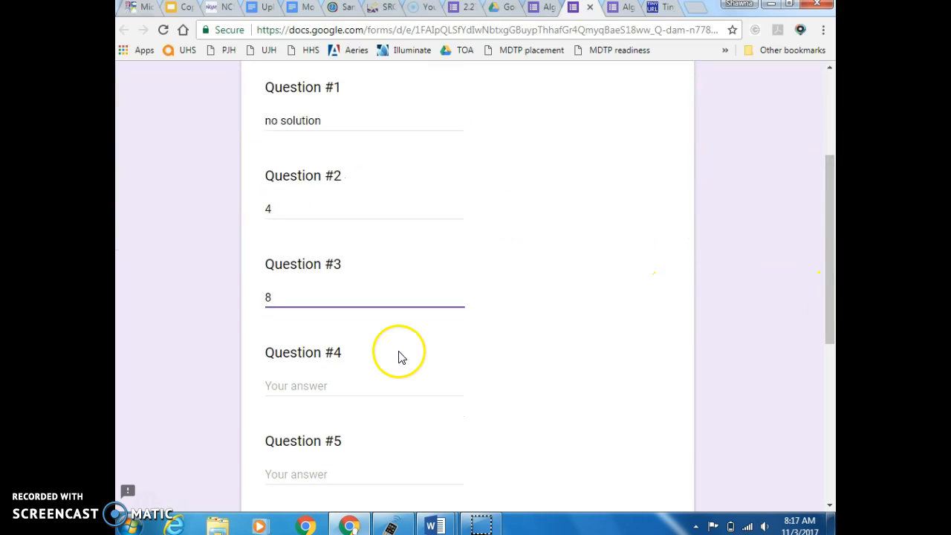
pyautogui.click(312, 384)
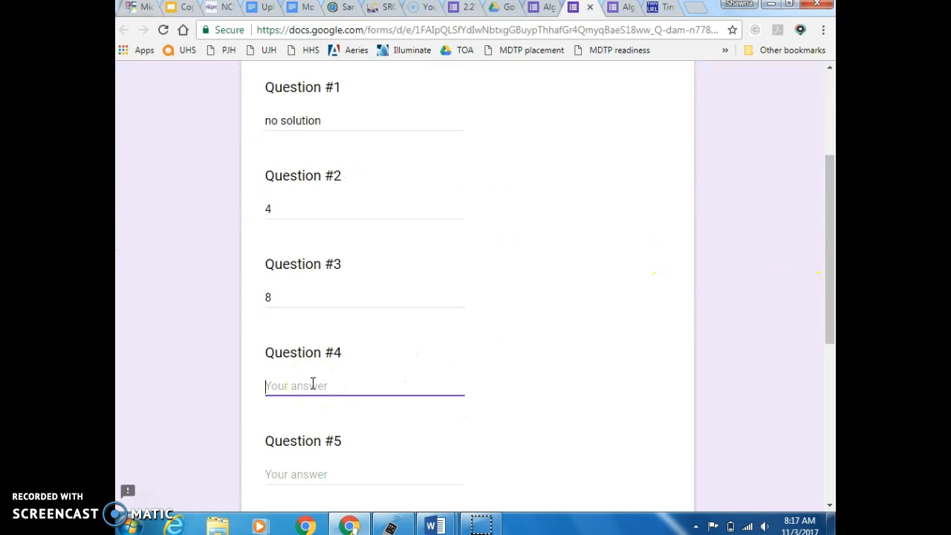
pyautogui.write('1')
pyautogui.write('0')
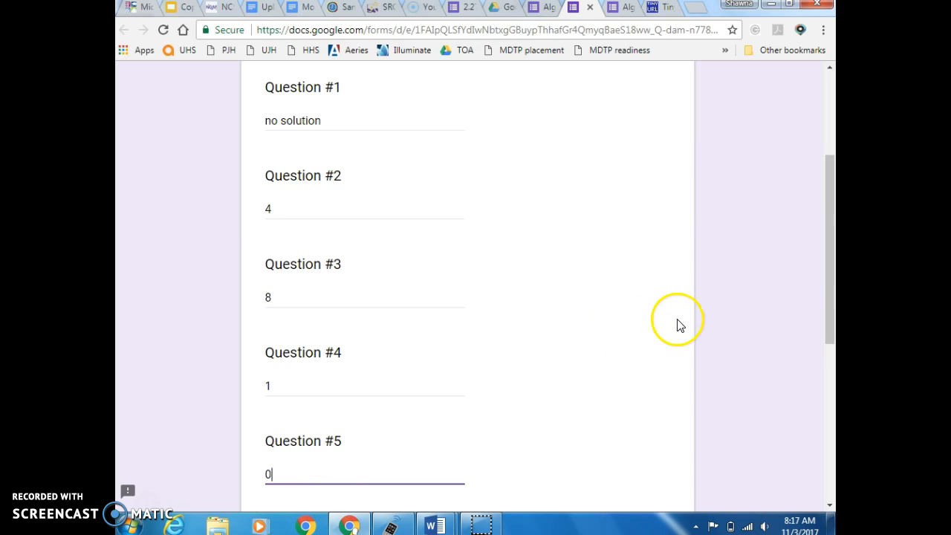
pyautogui.moveTo(828, 318); pyautogui.dragTo(831, 402)
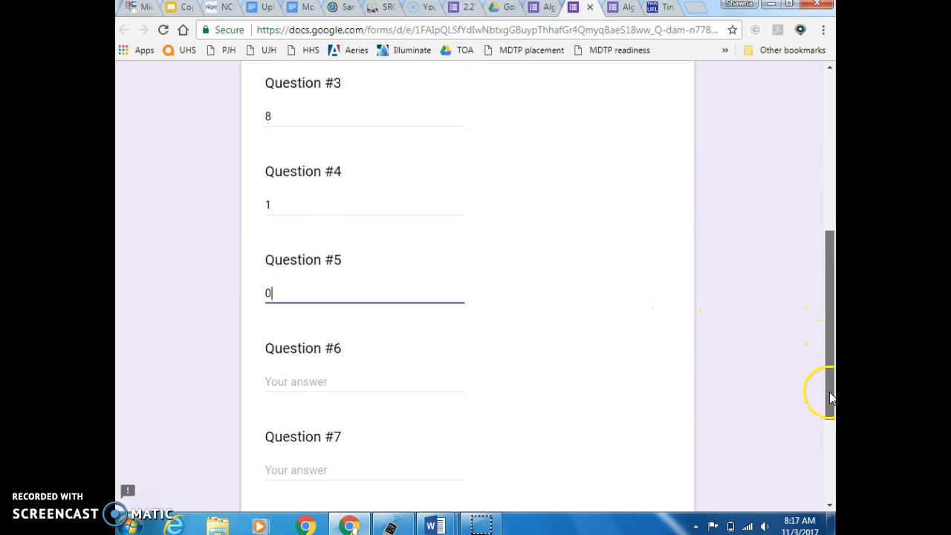
pyautogui.click(323, 385)
pyautogui.write('3')
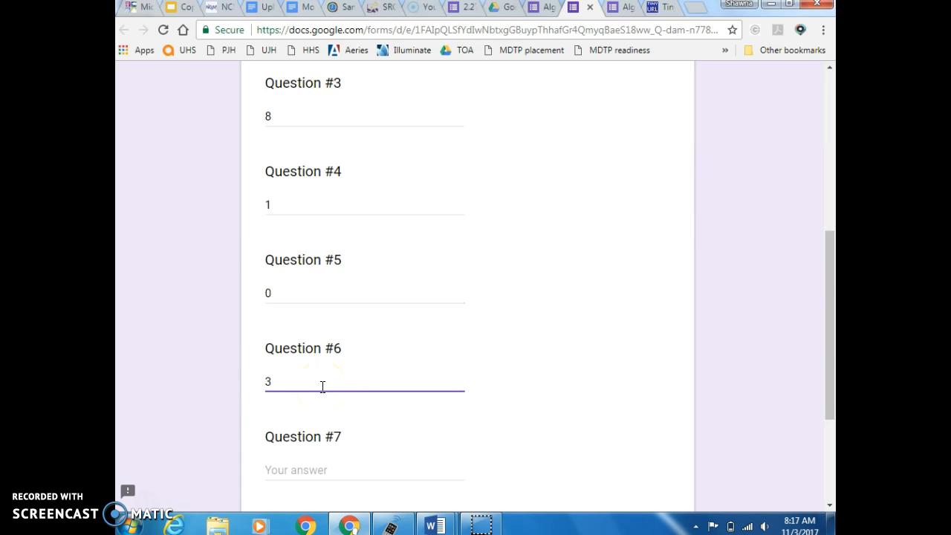
pyautogui.click(314, 467)
pyautogui.write('2')
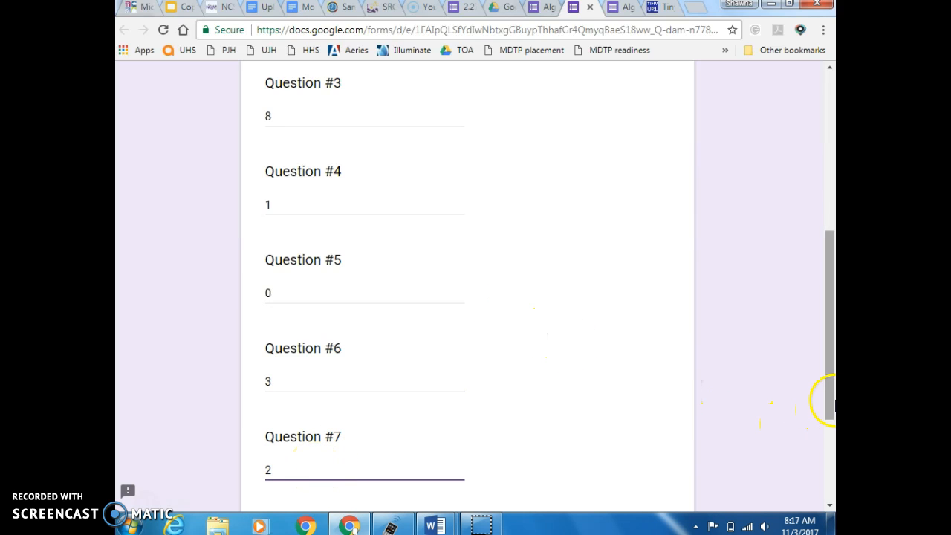
pyautogui.moveTo(832, 405); pyautogui.dragTo(828, 465)
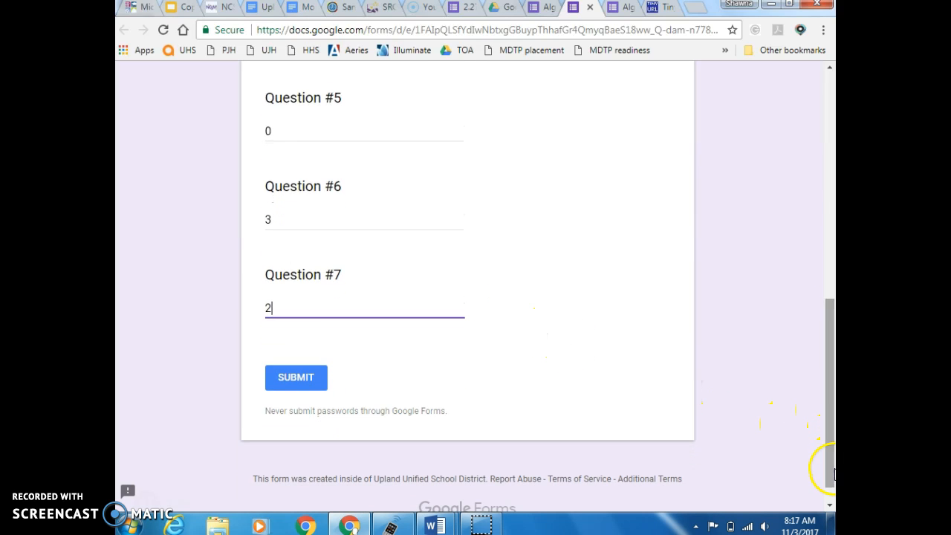
pyautogui.click(304, 378)
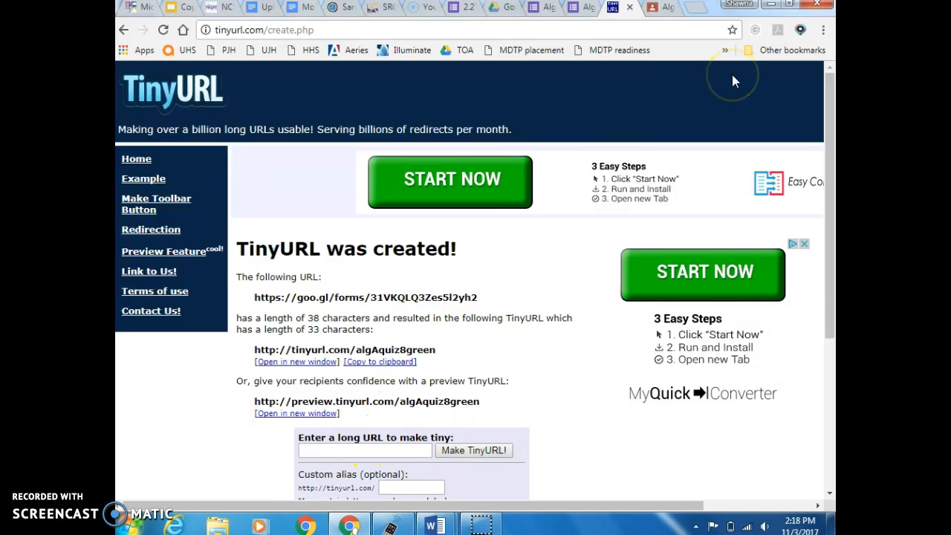
# - Go to classroom.google.com, open the Algebra A-1 Period 4 class and look over its Algebra A Quiz 8 assignment
pyautogui.click(319, 28)
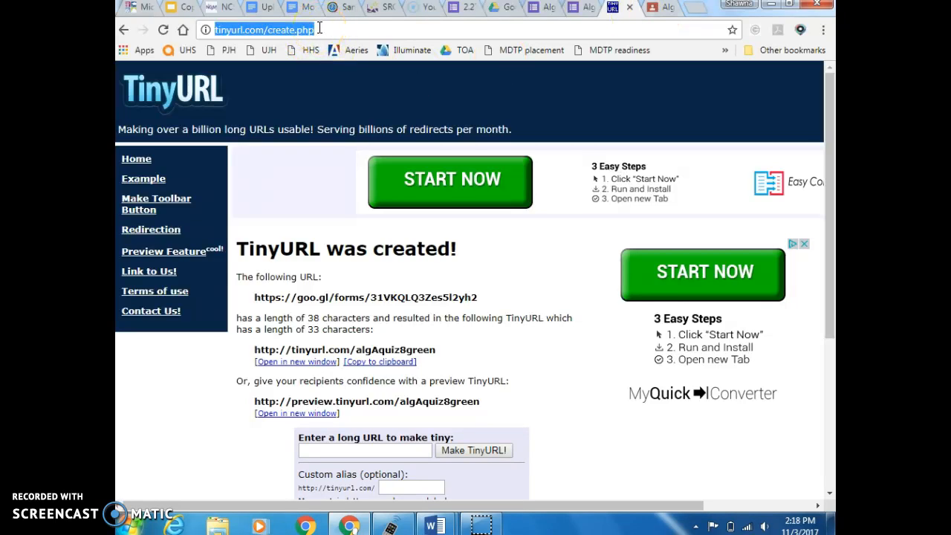
pyautogui.write('classroom.google.com')
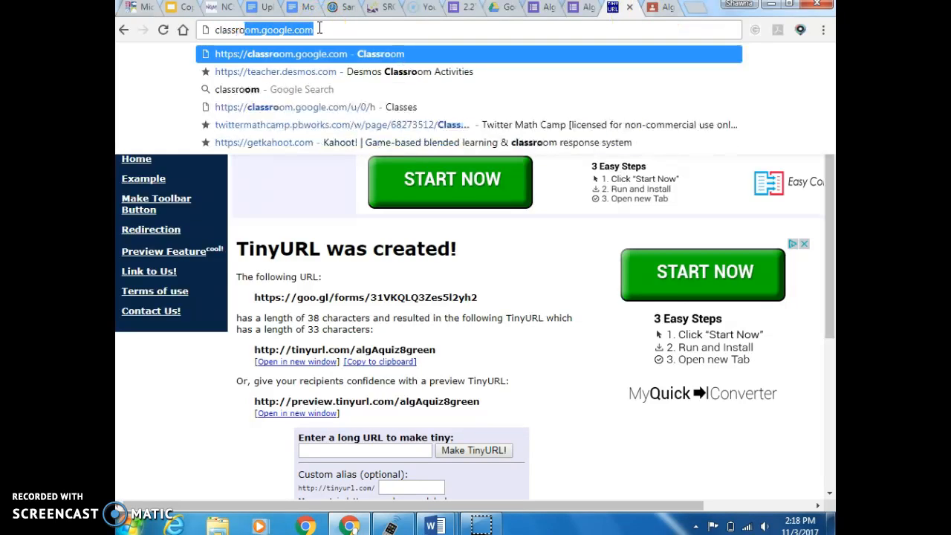
pyautogui.press('Return')
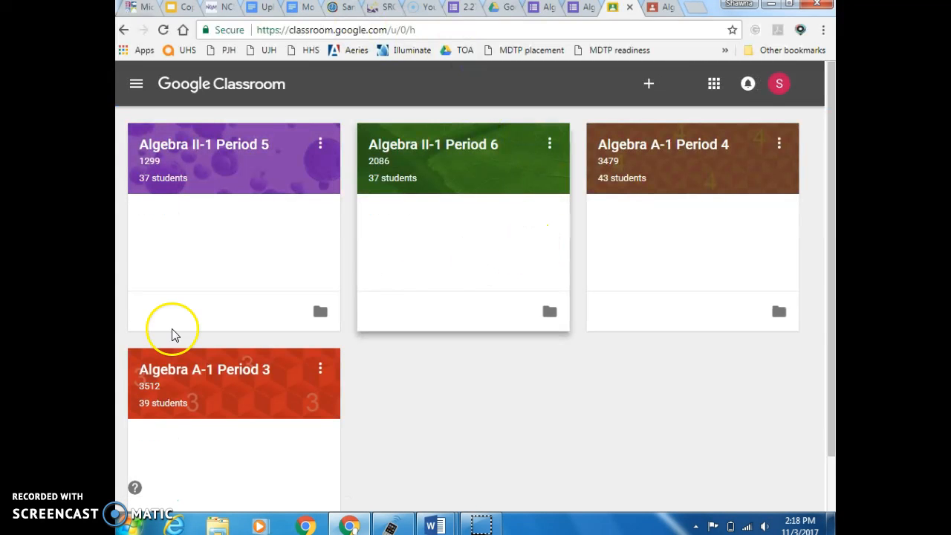
pyautogui.click(691, 148)
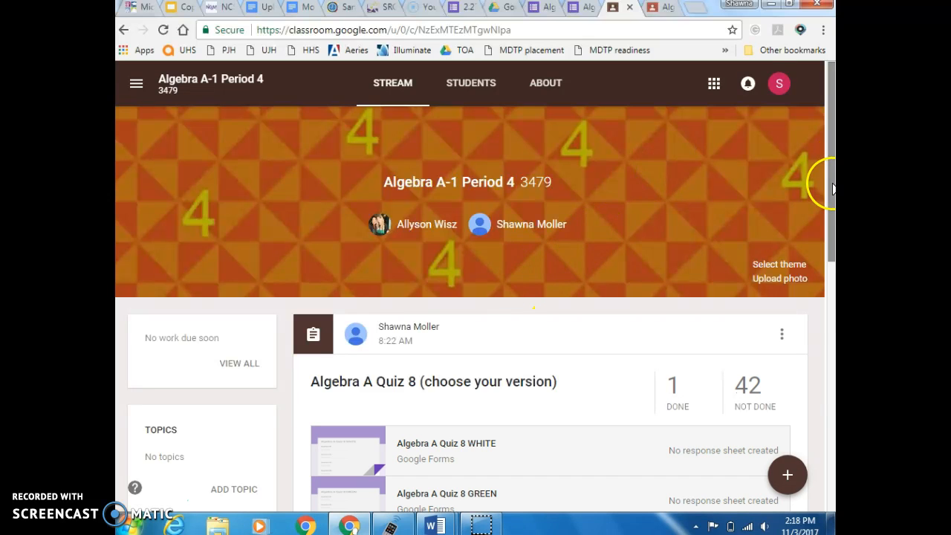
pyautogui.moveTo(833, 188); pyautogui.dragTo(831, 237)
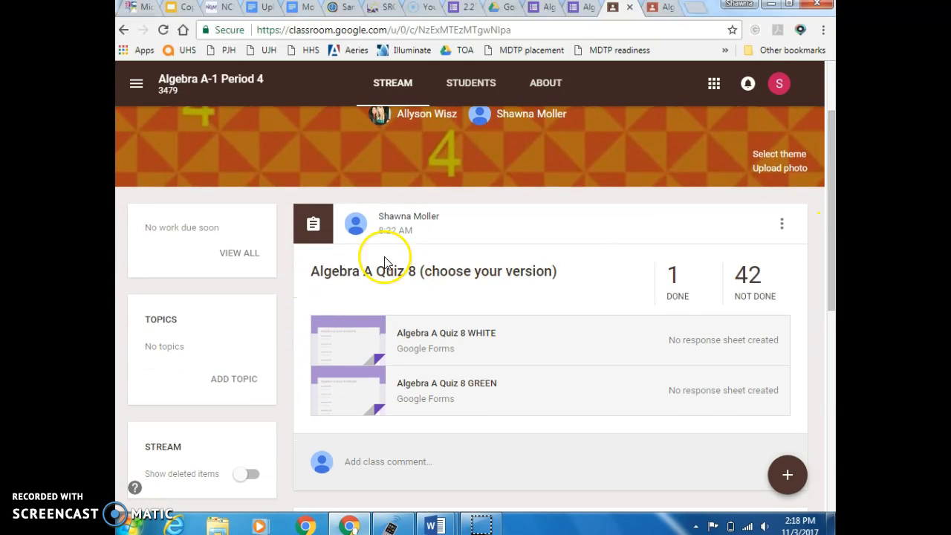
pyautogui.moveTo(833, 253); pyautogui.dragTo(830, 199)
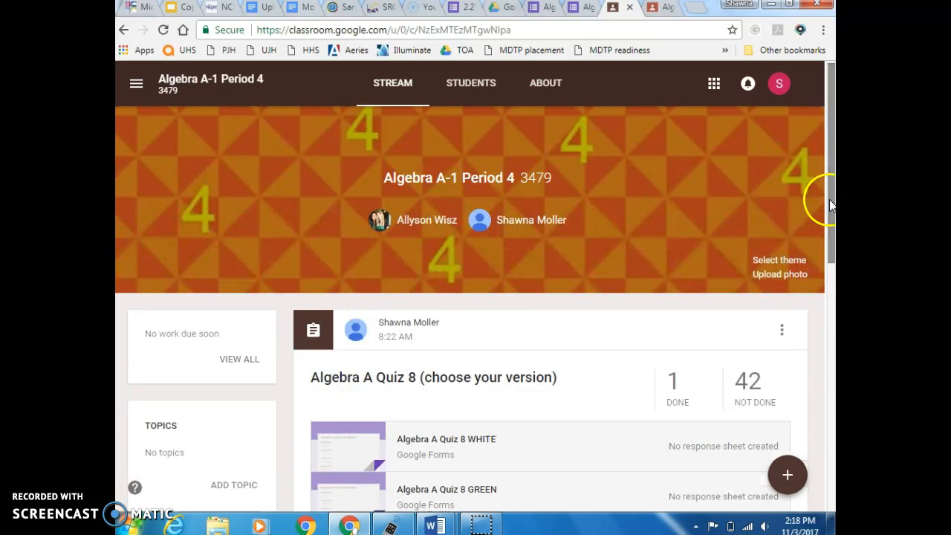
# - Create a new assignment titled "Testing" in the Algebra A-1 Period 4 class
pyautogui.click(789, 478)
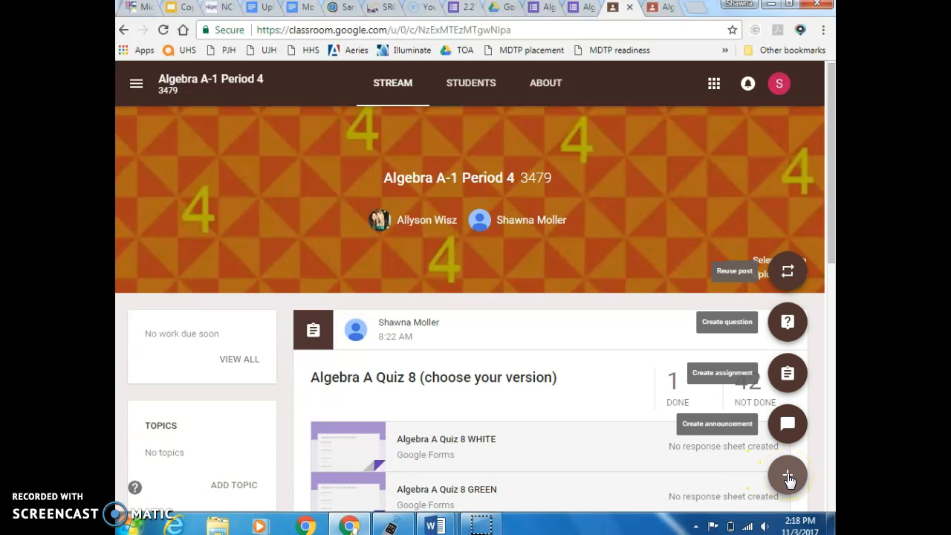
pyautogui.click(789, 376)
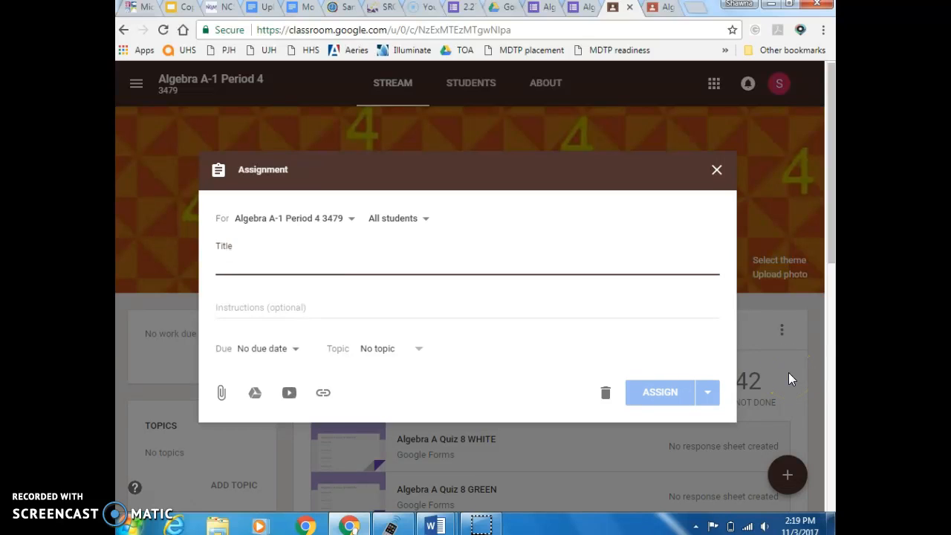
pyautogui.write('Testing')
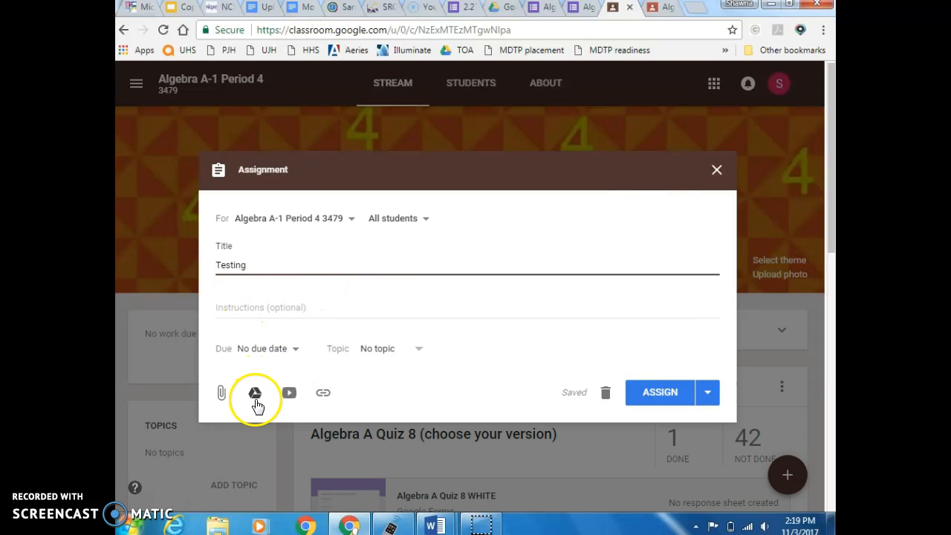
# - Attach the 2.27 Mini Math form from Google Drive to the Testing assignment and assign it to the class
pyautogui.click(255, 394)
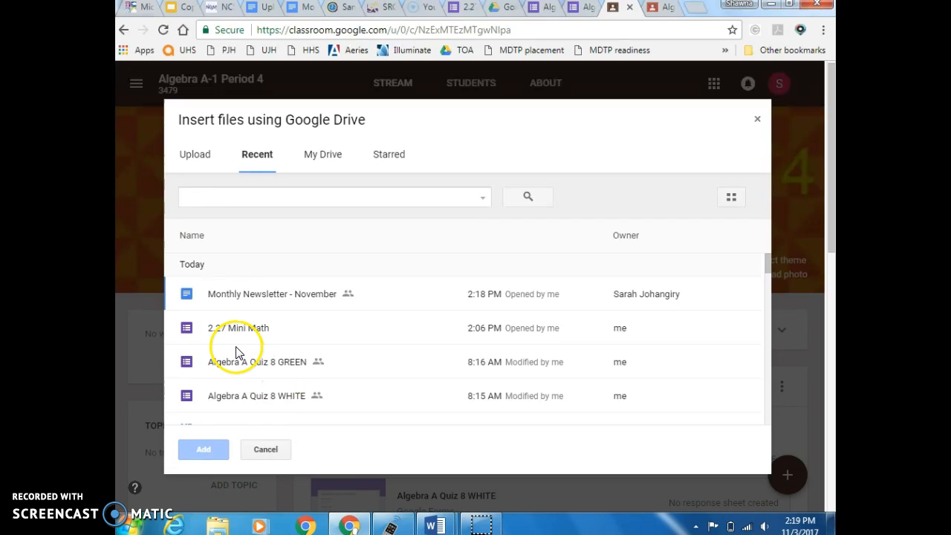
pyautogui.click(222, 328)
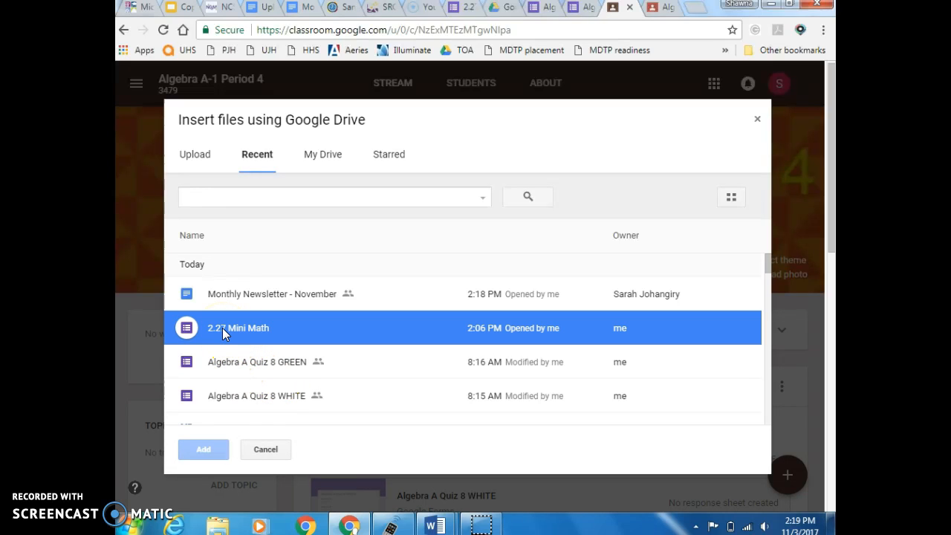
pyautogui.click(203, 449)
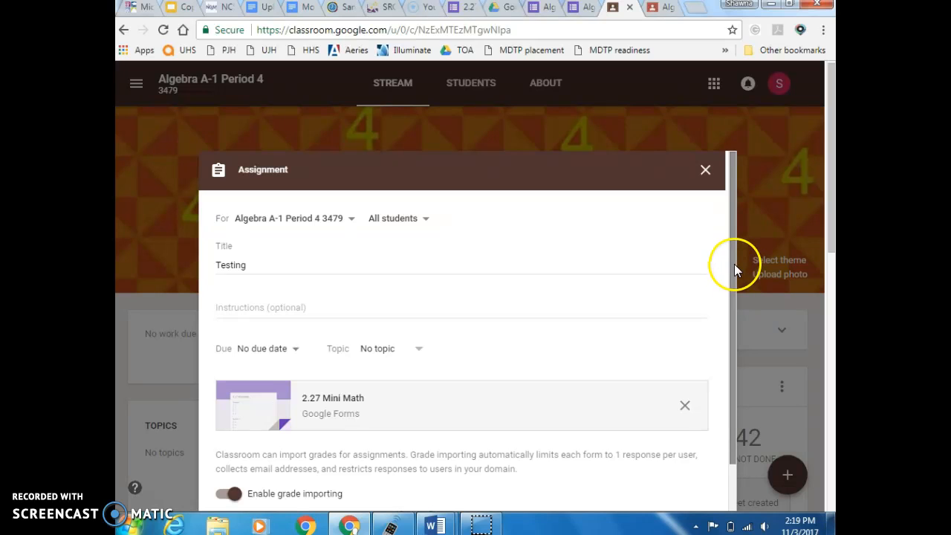
pyautogui.moveTo(735, 264); pyautogui.dragTo(736, 318)
pyautogui.click(645, 482)
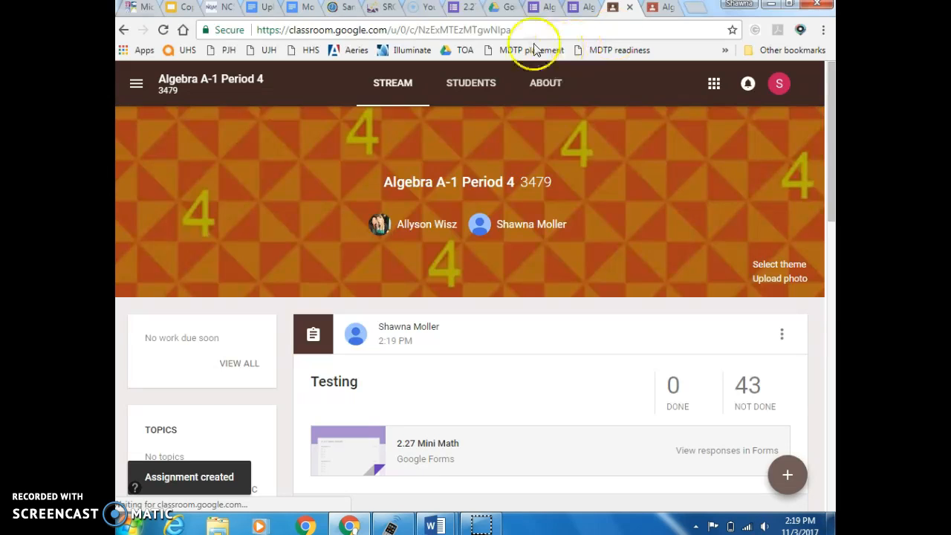
# - Switch to the Algebra A Quiz 8 GREEN form, view its responses and create a new spreadsheet for them
pyautogui.click(546, 9)
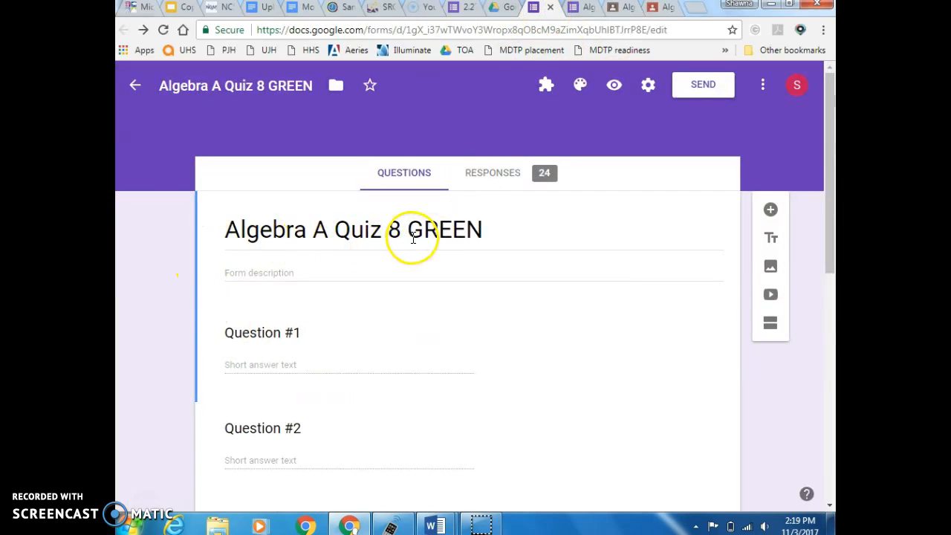
pyautogui.click(546, 177)
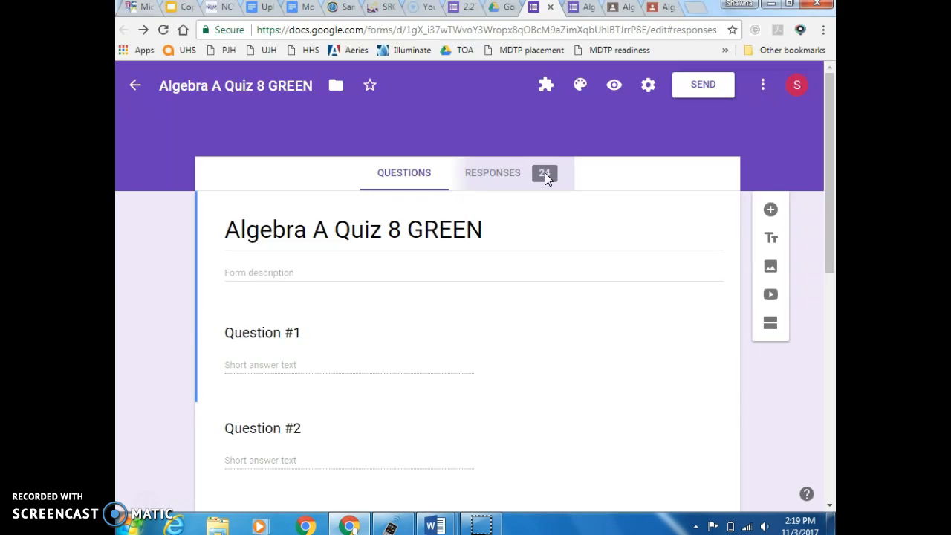
pyautogui.moveTo(827, 153)
pyautogui.mouseDown()
pyautogui.moveTo(828, 165)
pyautogui.moveTo(825, 131)
pyautogui.moveTo(834, 143)
pyautogui.mouseUp()
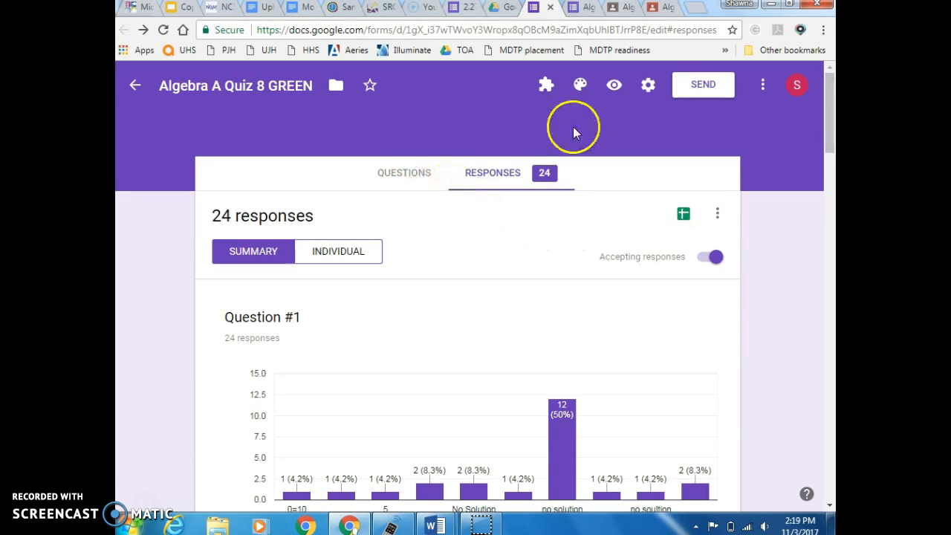
pyautogui.click(684, 216)
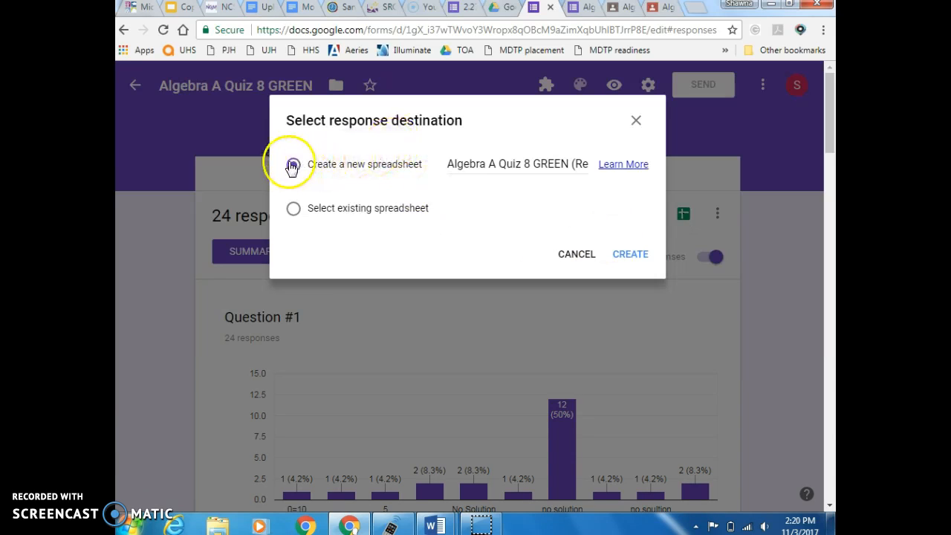
pyautogui.click(633, 256)
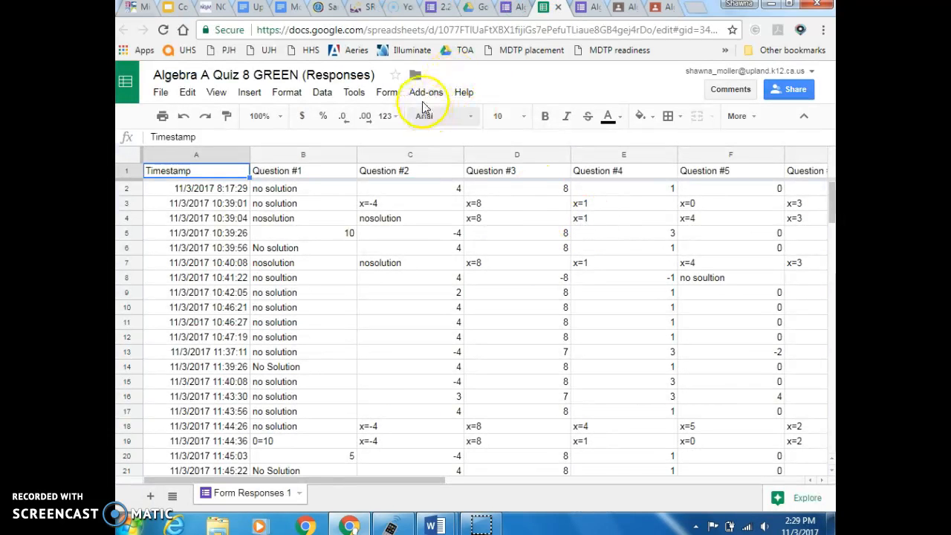
# - Start grading the Algebra A Quiz 8 GREEN responses with Flubaroo's Grade Assignment command
pyautogui.click(425, 97)
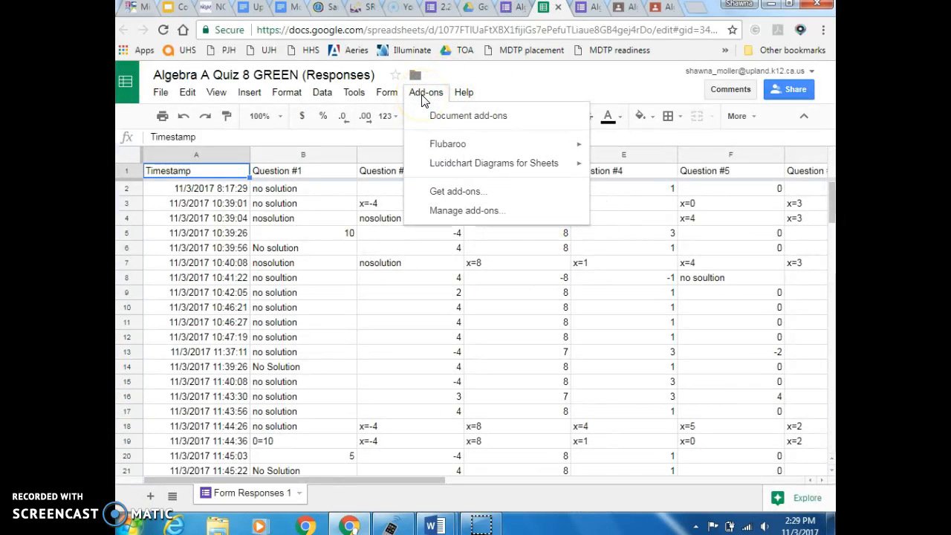
pyautogui.moveTo(447, 149)
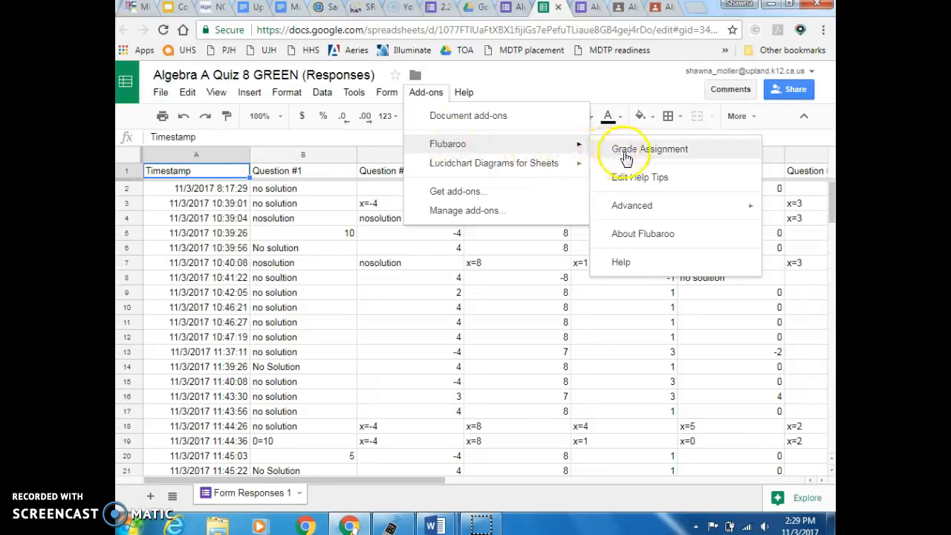
pyautogui.click(634, 156)
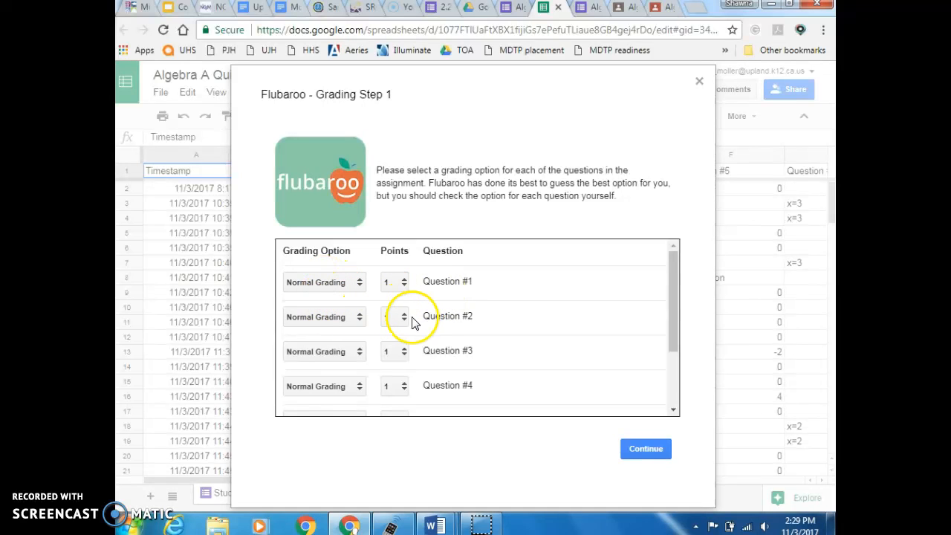
# - Check the point options for Questions #1 to #7 and try to continue with normal grading at 1 point each
pyautogui.click(402, 287)
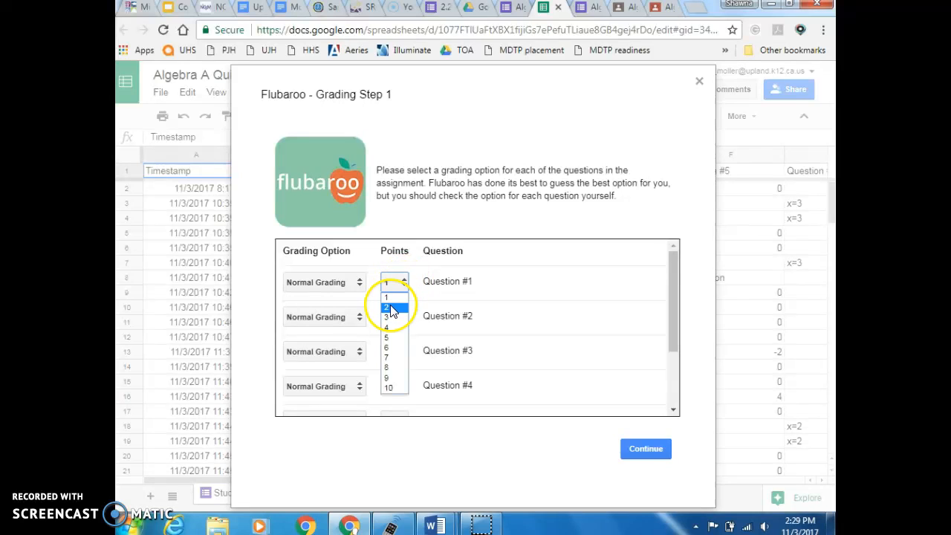
pyautogui.click(392, 305)
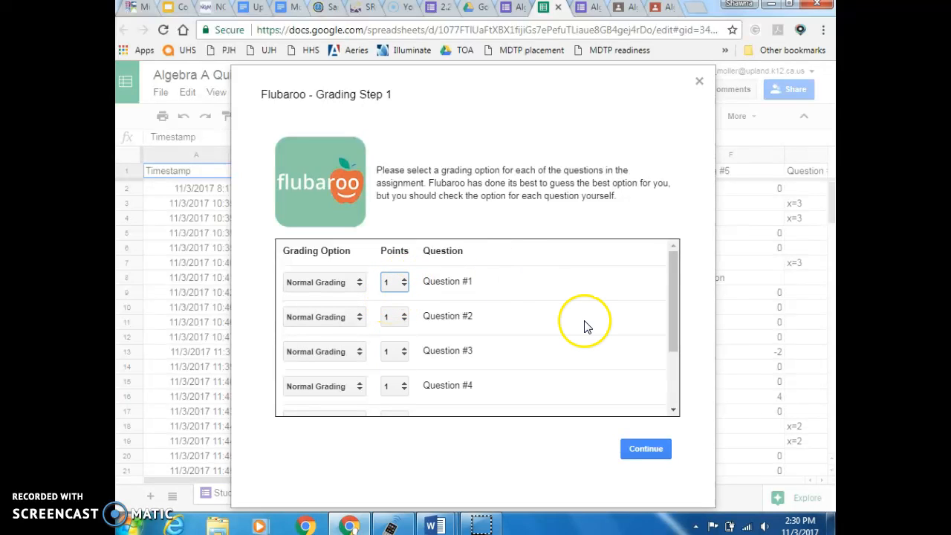
pyautogui.moveTo(674, 324); pyautogui.dragTo(678, 396)
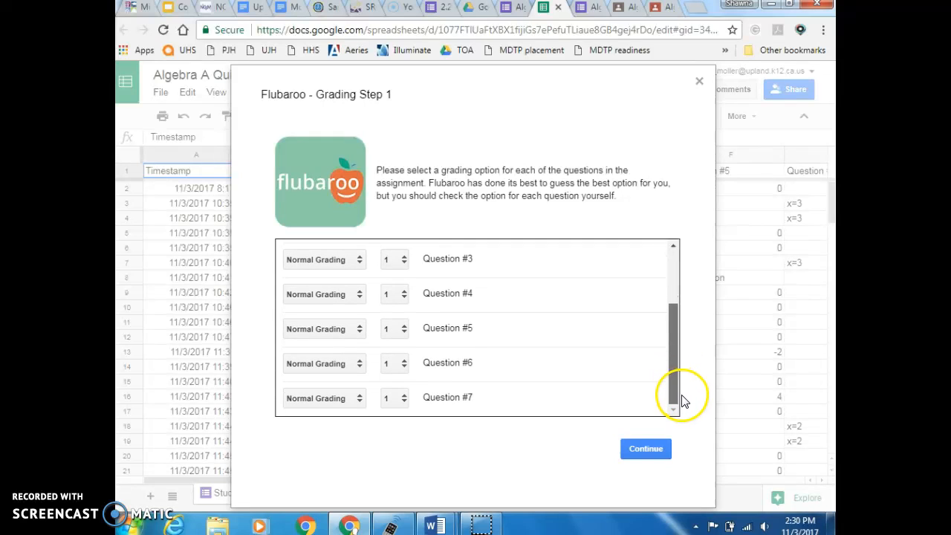
pyautogui.click(646, 449)
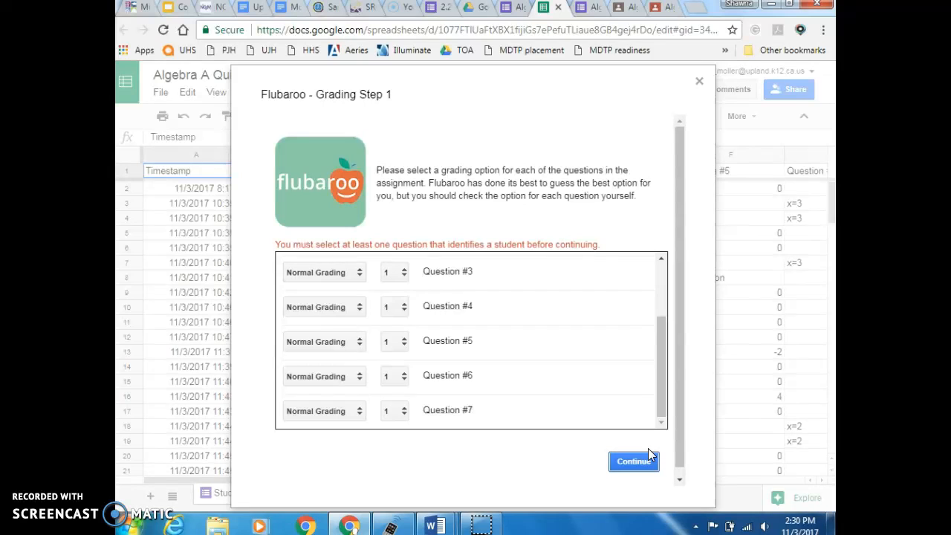
# - Set Question #1's grading option to Identifies Student and continue to the answer key selection
pyautogui.click(295, 210)
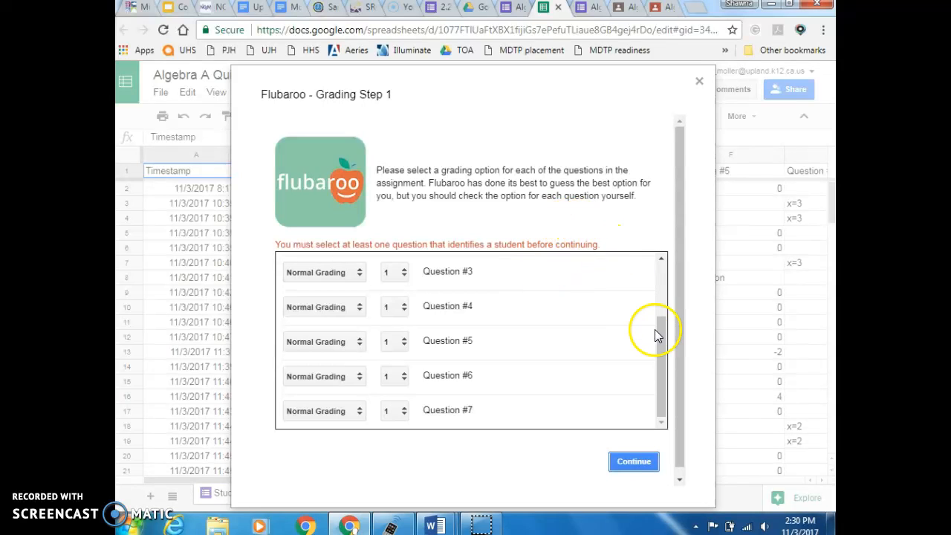
pyautogui.moveTo(661, 337); pyautogui.dragTo(662, 269)
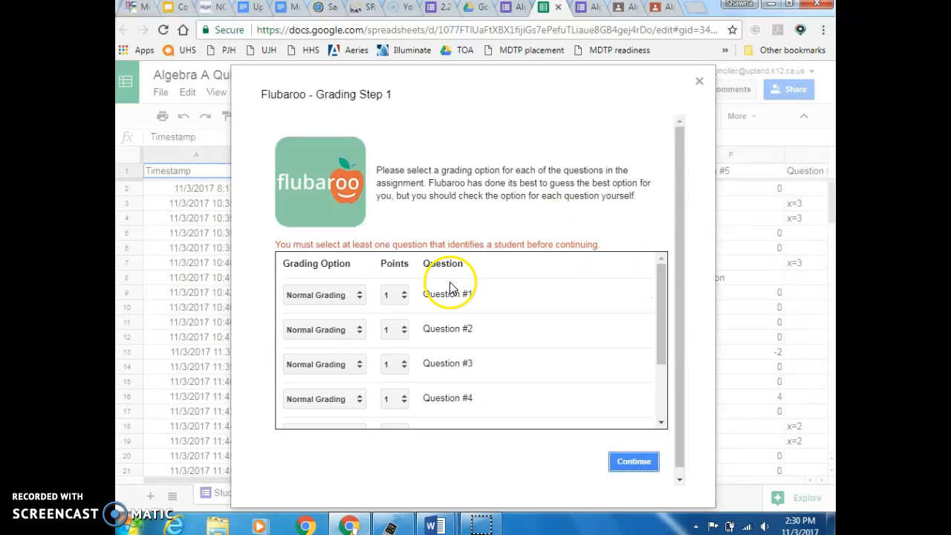
pyautogui.click(361, 296)
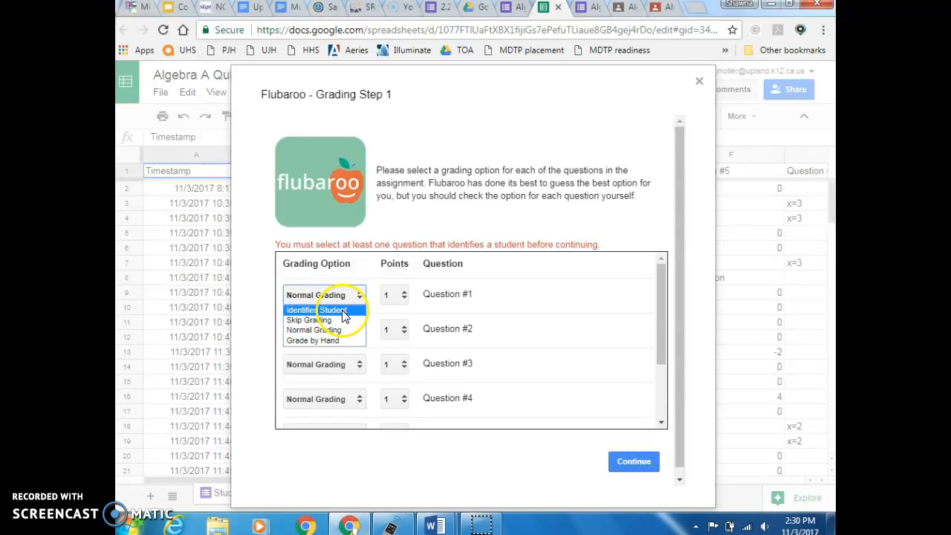
pyautogui.click(334, 310)
pyautogui.click(386, 300)
pyautogui.click(634, 462)
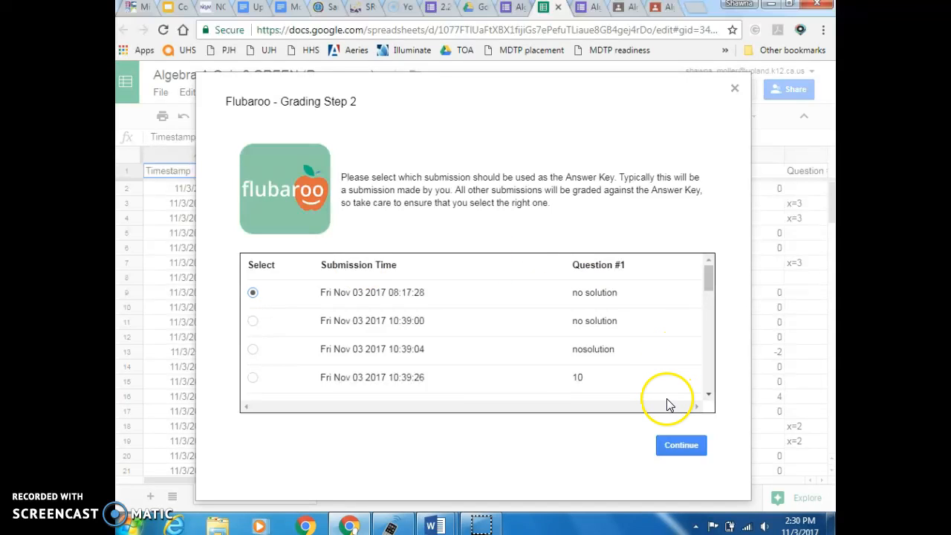
# - Grade the assignment using the Fri Nov 03 2017 08:17:28 submission as the answer key, and close the completion notice
pyautogui.click(678, 446)
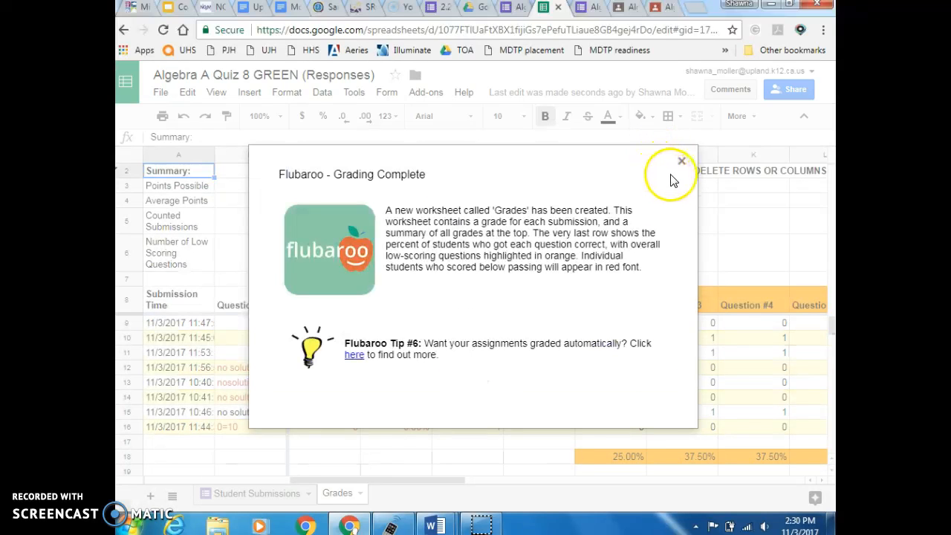
pyautogui.click(681, 160)
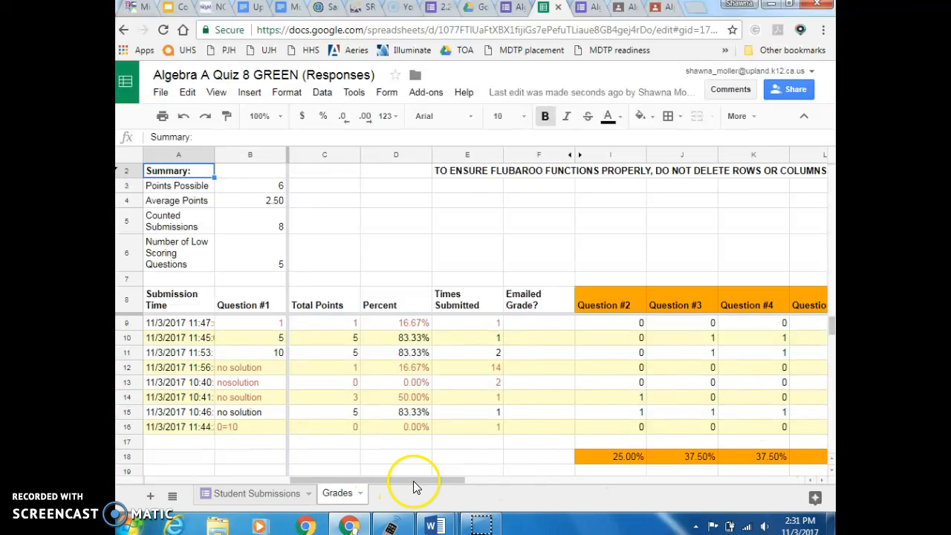
# - Look over the per-question scores in the Grades sheet, check the Student Submissions sheet and return to Grades
pyautogui.moveTo(413, 481); pyautogui.dragTo(512, 479)
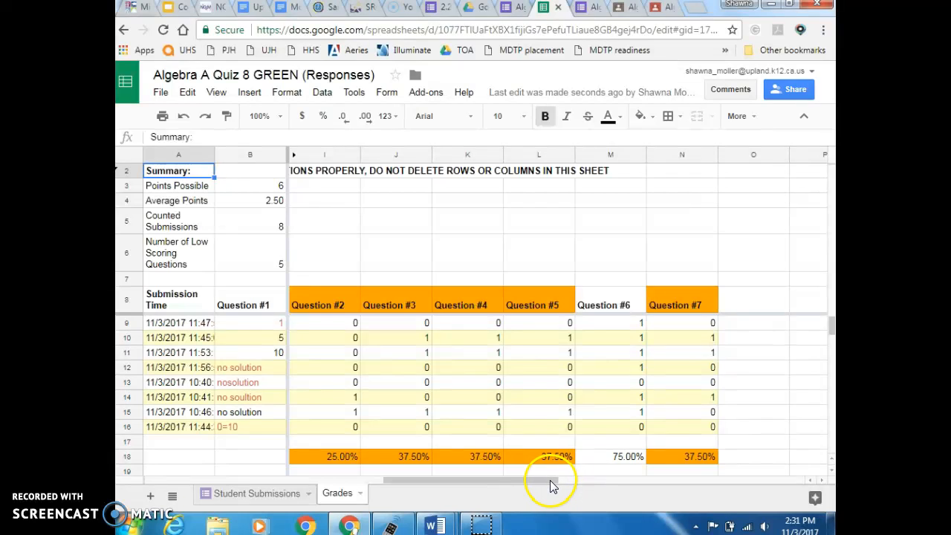
pyautogui.moveTo(548, 482); pyautogui.dragTo(459, 492)
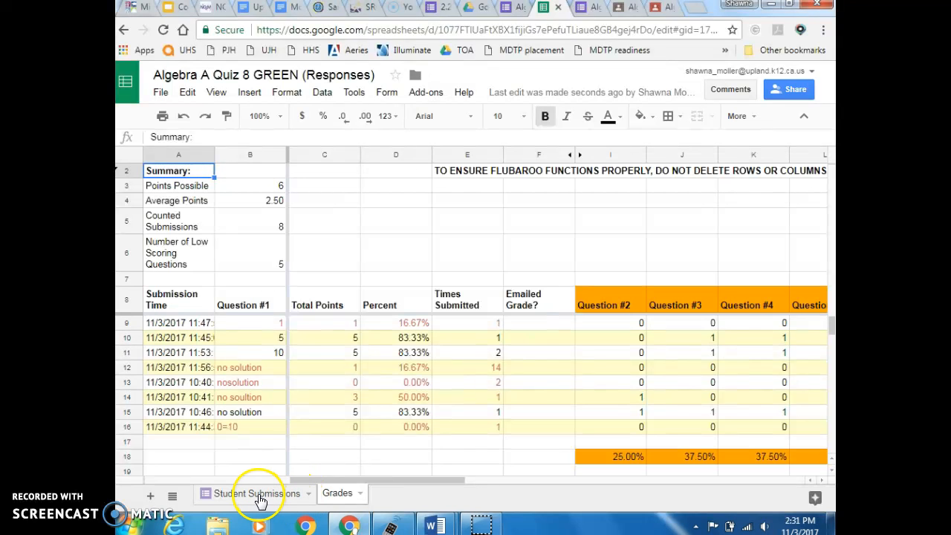
pyautogui.click(256, 495)
pyautogui.click(339, 494)
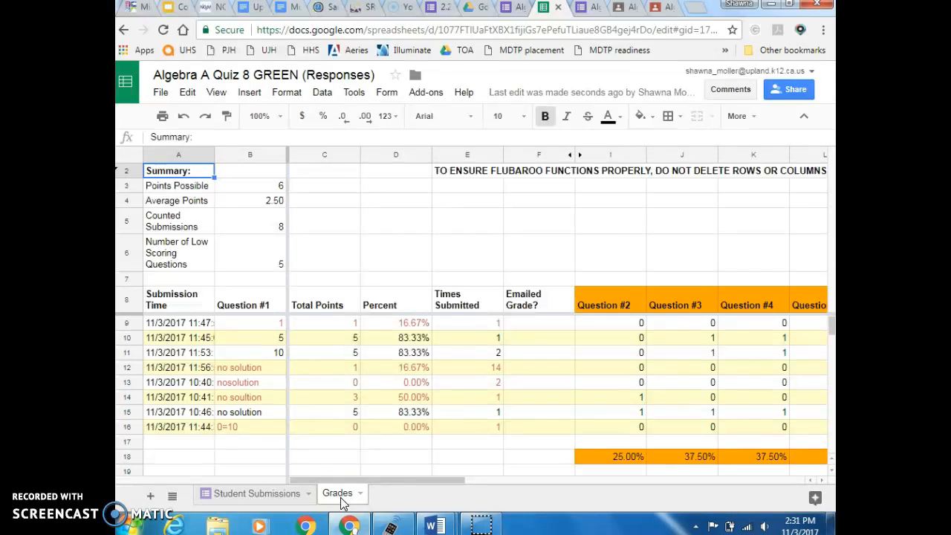